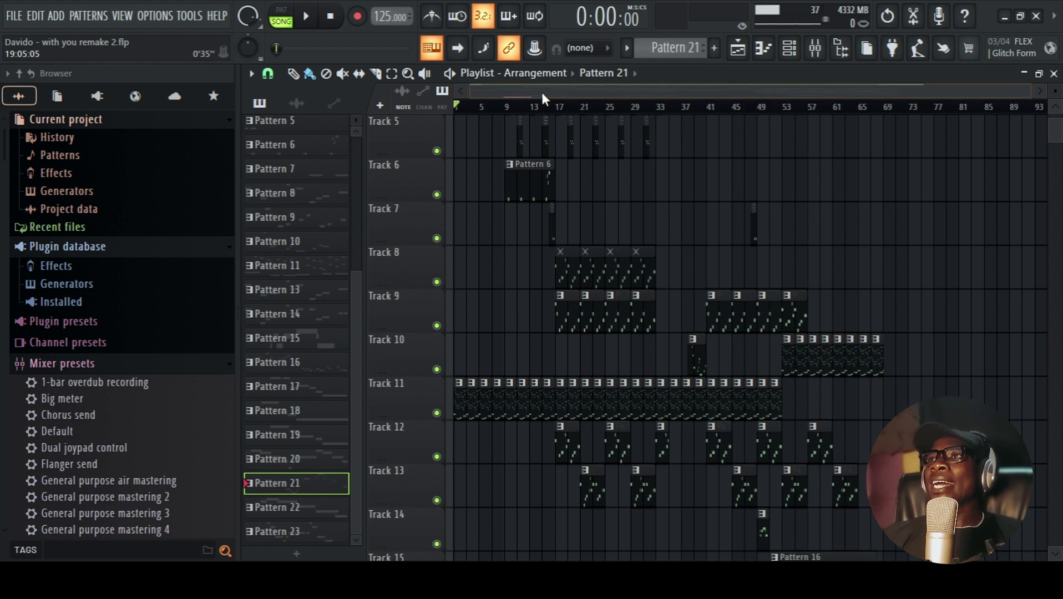
- Look over the tracks of the playlist arrangement and the channel rack content of Pattern 6
scroll(518, 311, "up", 4)
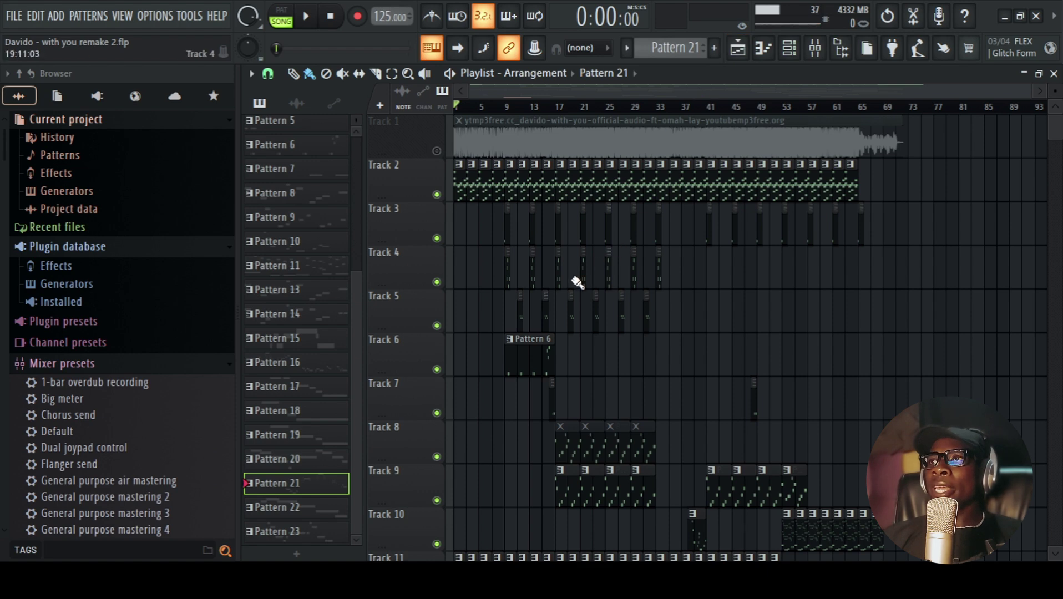
scroll(563, 305, "down", 2)
scroll(532, 403, "down", 3)
left_click(789, 48)
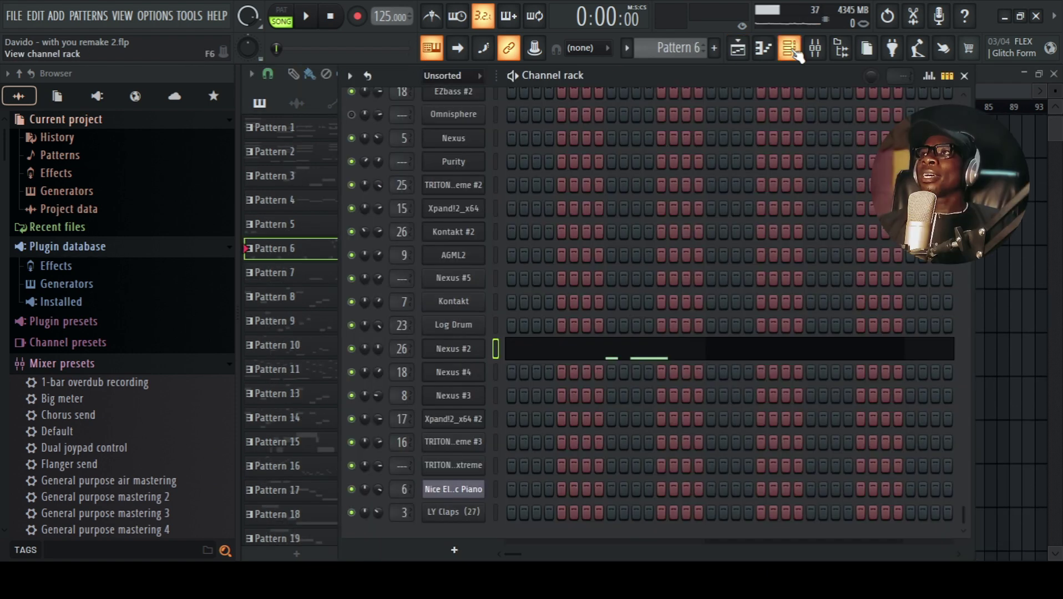
left_click(738, 48)
scroll(534, 272, "up", 2)
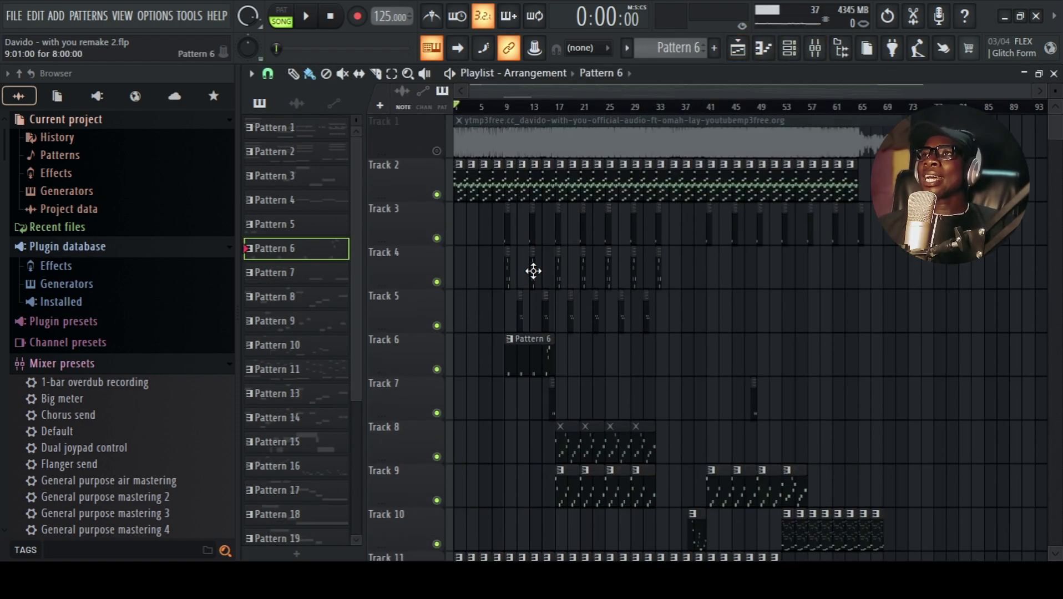
scroll(539, 284, "down", 3)
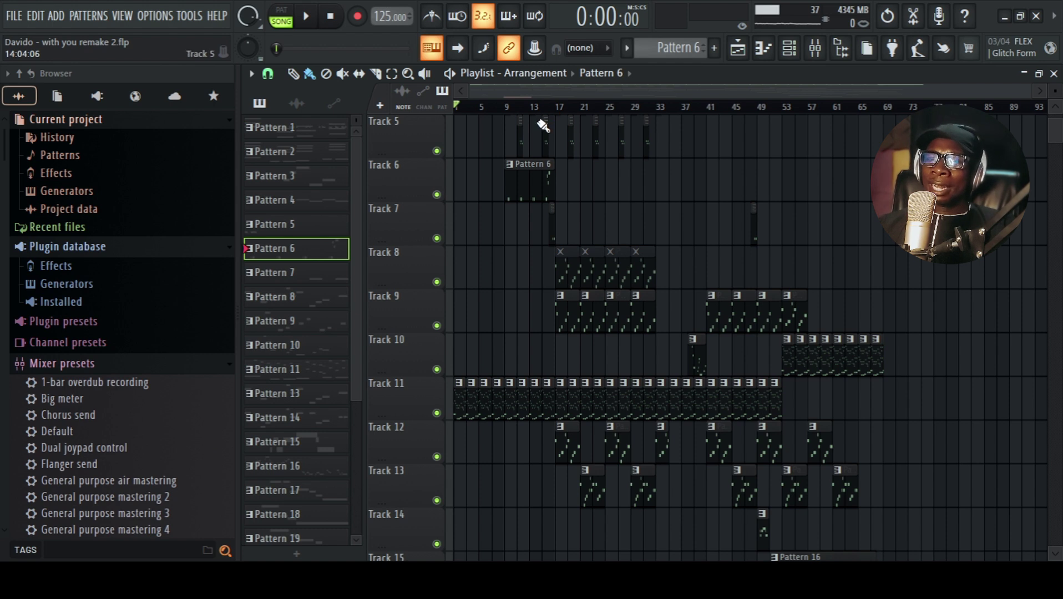
- Select the Pattern 11 clip on Track 11 and inspect the instrument loaded in its Kontakt channel
left_click(457, 399)
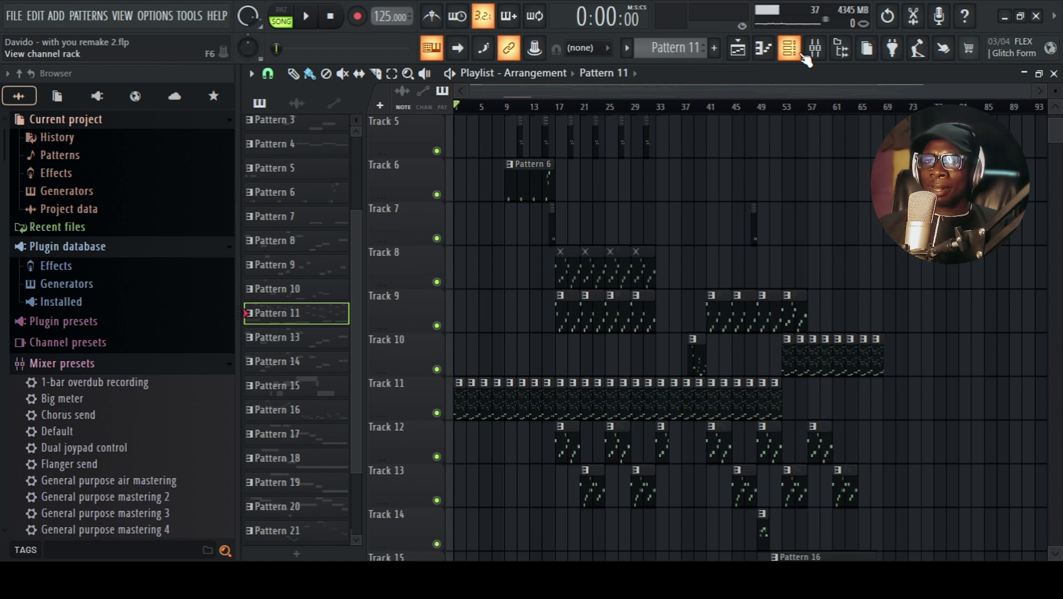
left_click(802, 55)
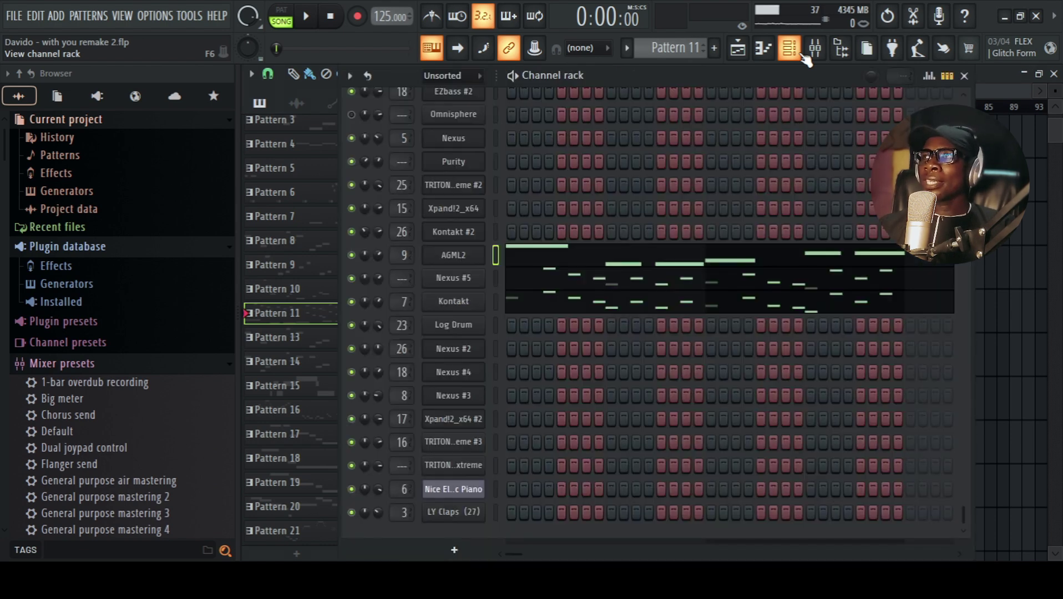
left_click(468, 306)
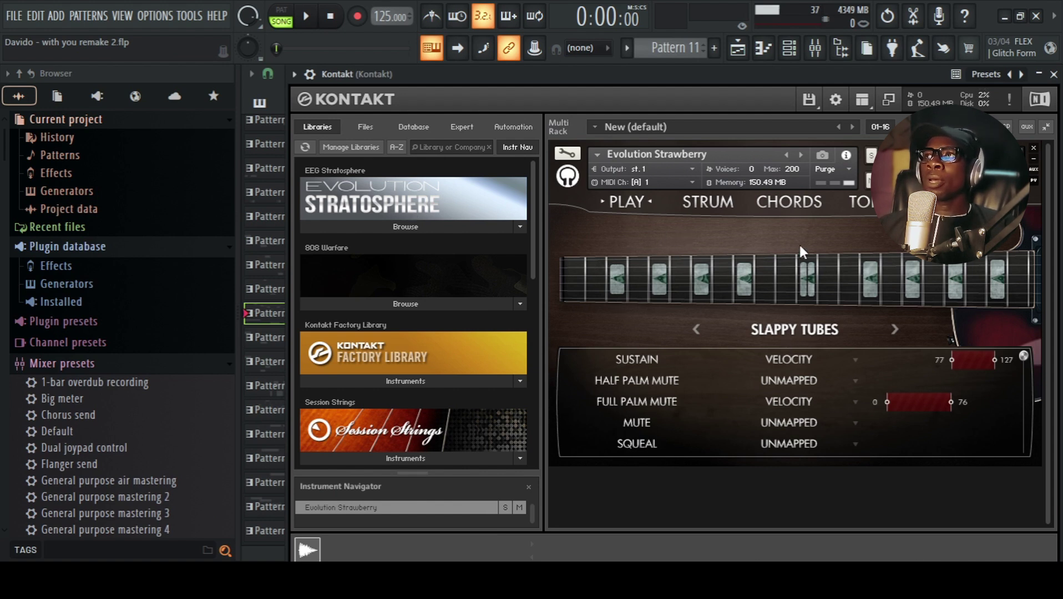
left_click(737, 48)
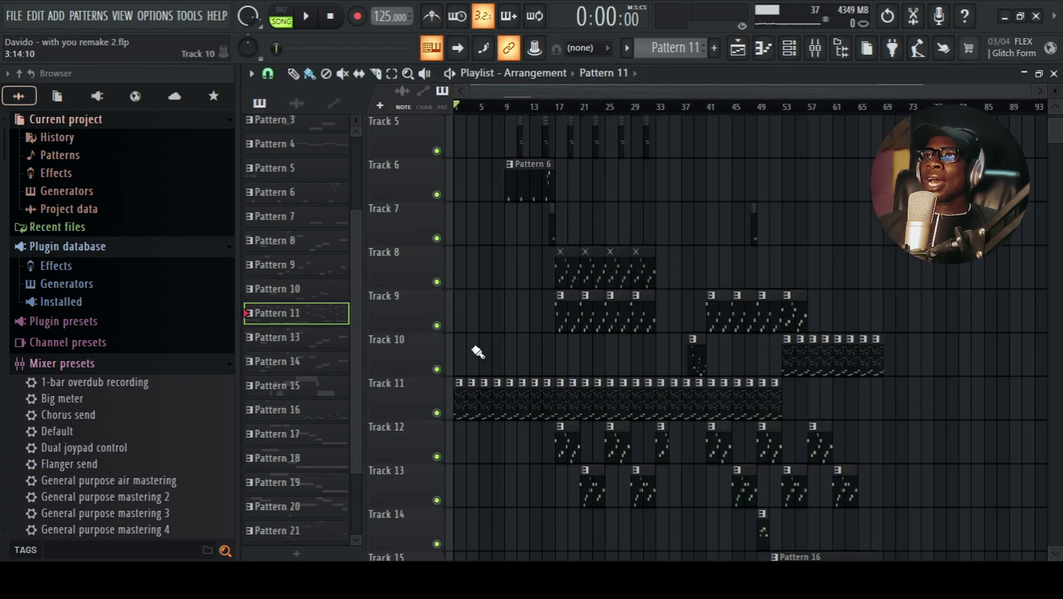
- Inspect the Nexus #5 and AGML2 guitar instruments used in Pattern 11, then return to the playlist
left_click(801, 55)
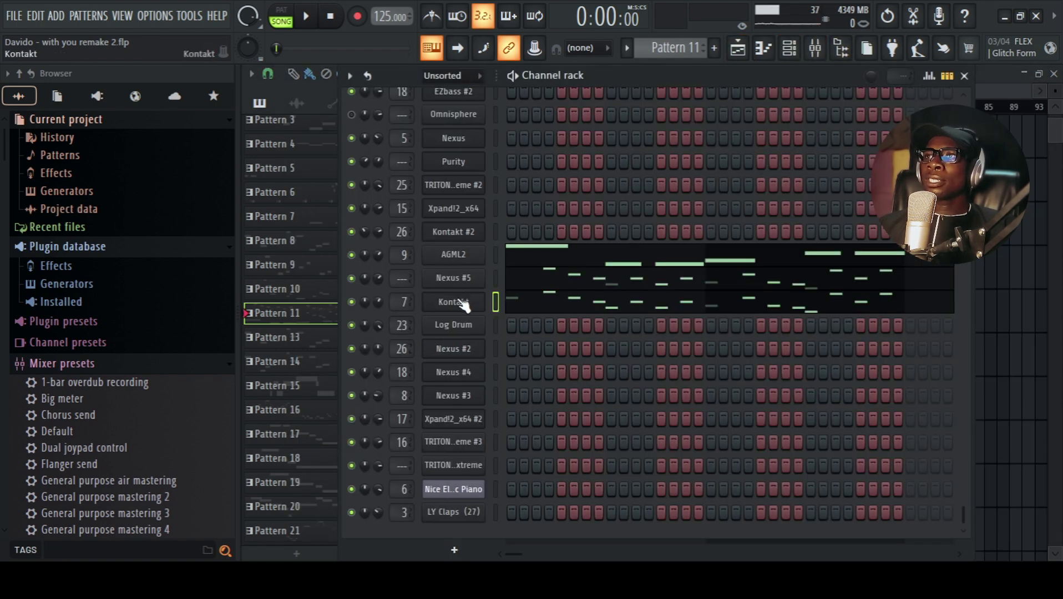
left_click(470, 275)
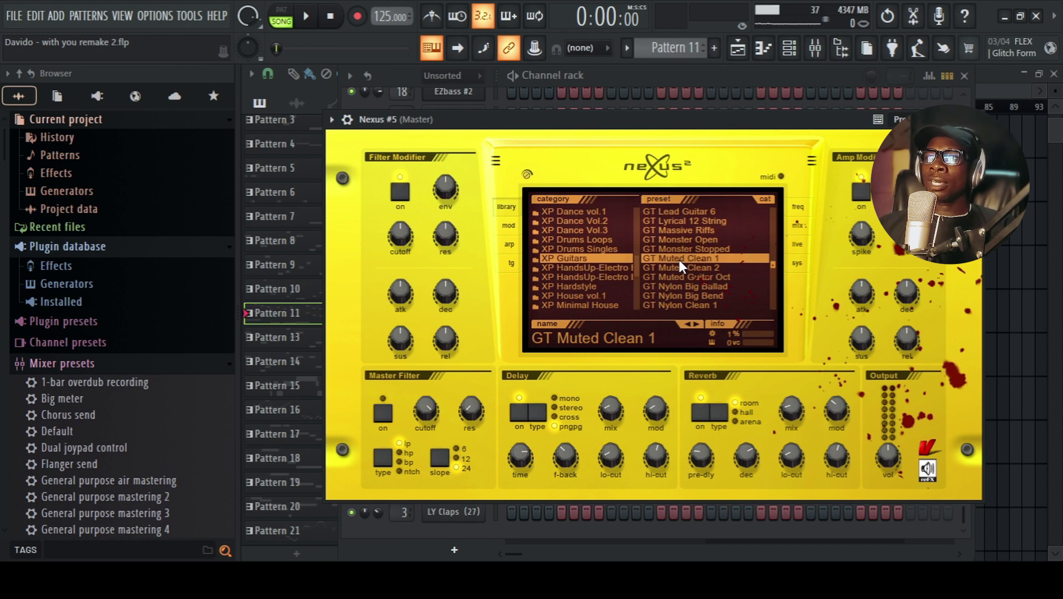
left_click(678, 75)
left_click(456, 256)
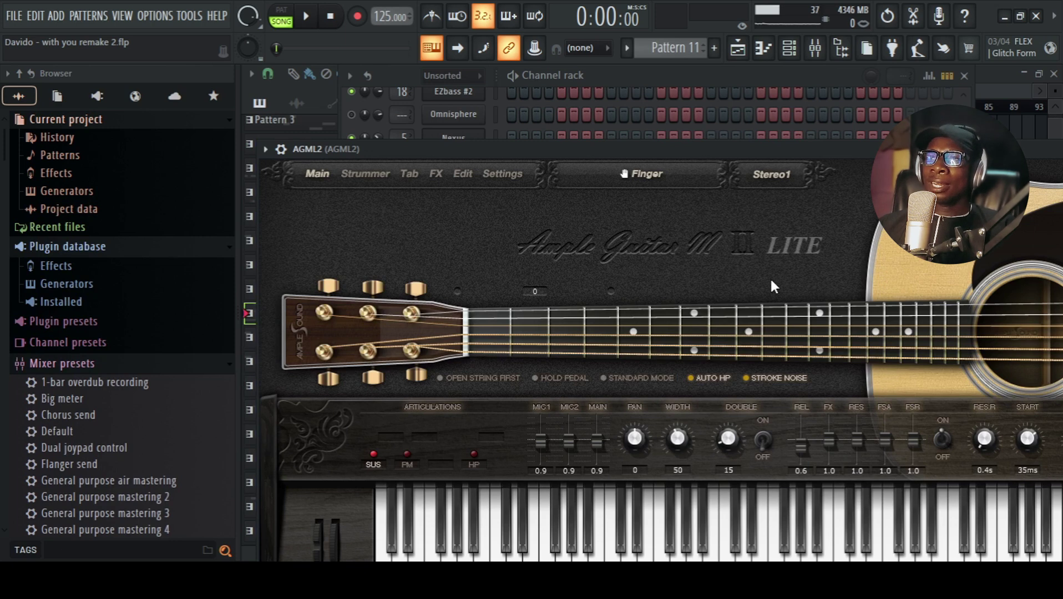
left_click(738, 47)
- Switch playback to pattern mode and audition Pattern 11 with its channels in view, then return to the playlist
left_click(281, 11)
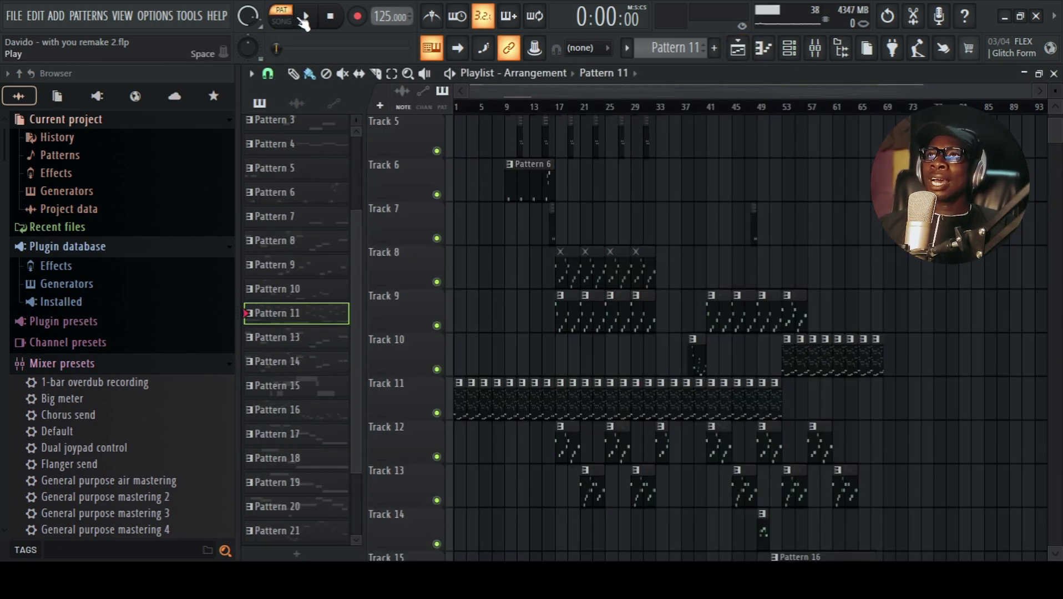
left_click(306, 17)
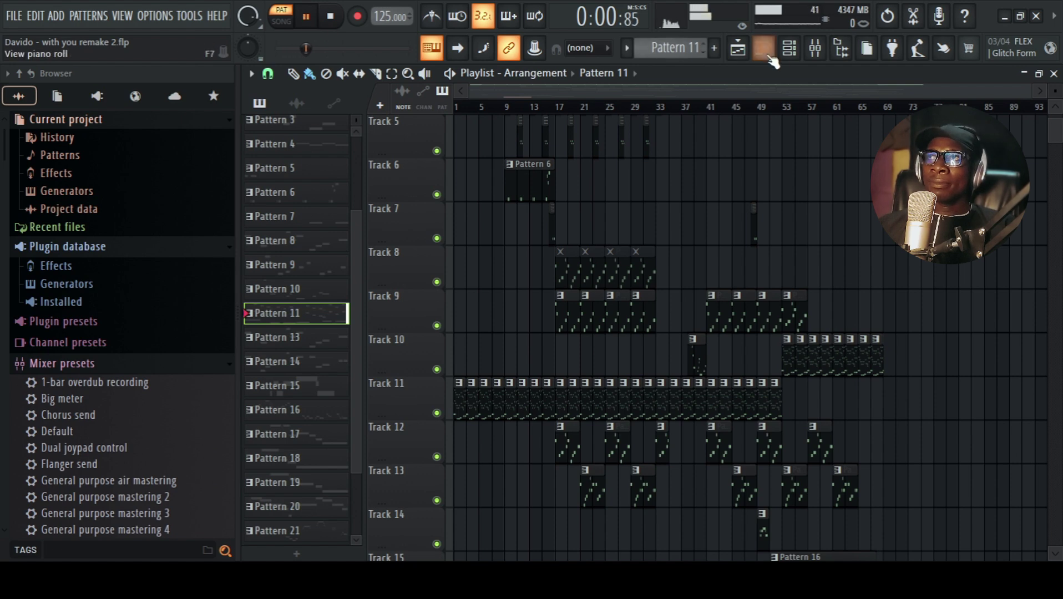
left_click(788, 48)
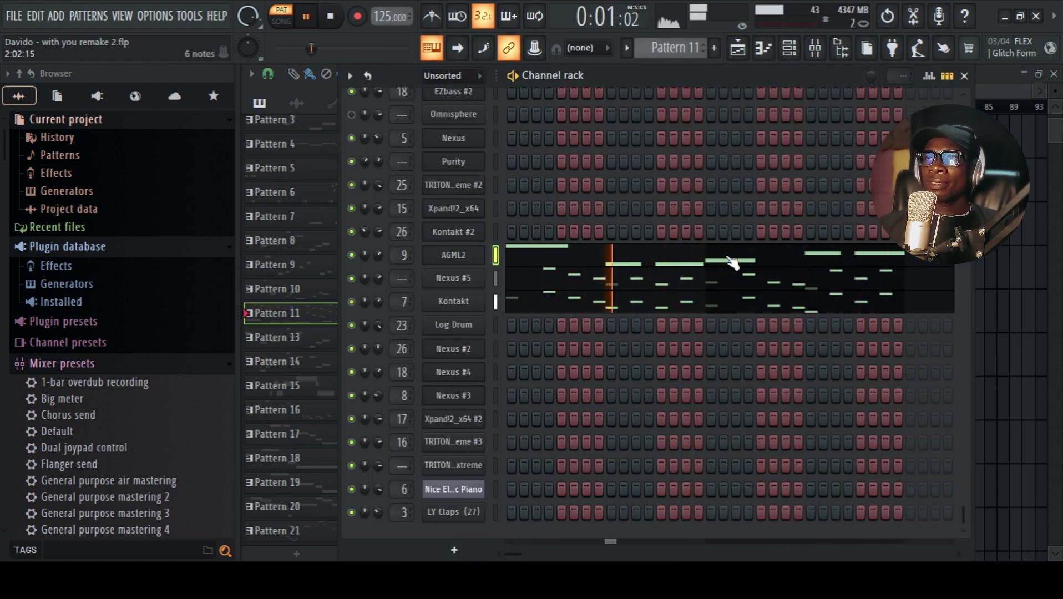
left_click(338, 19)
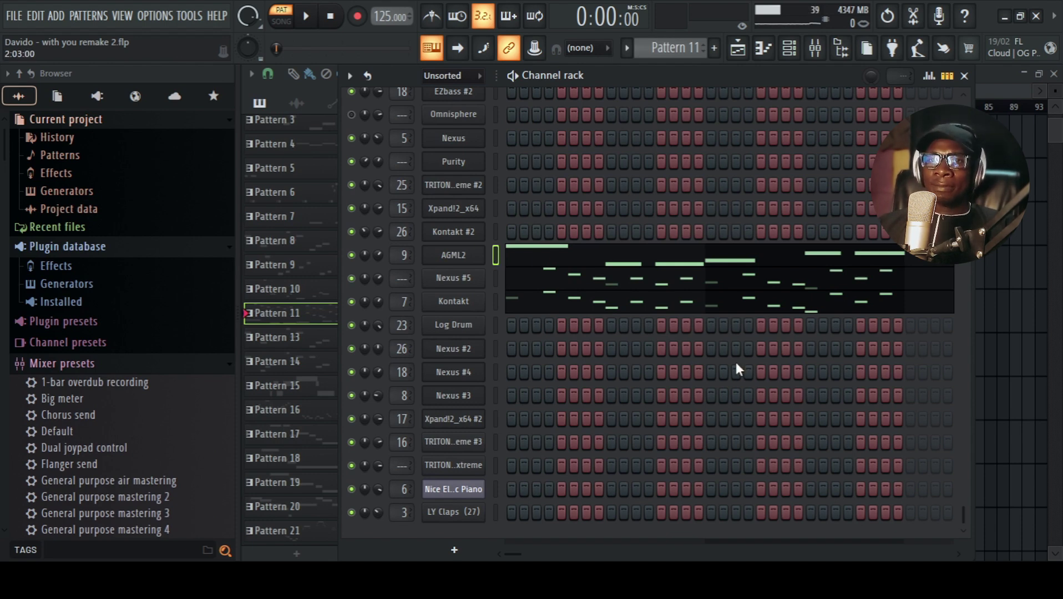
left_click(737, 47)
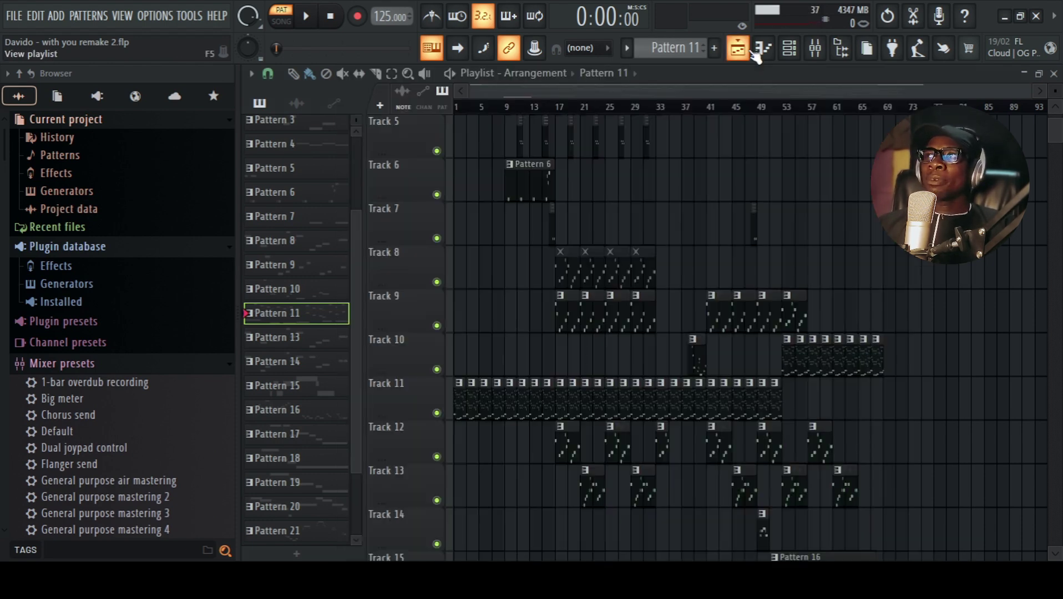
- Select the Pattern 1 clip on Track 2 and look through its drum and piano channels in the channel rack
scroll(569, 320, "up", 5)
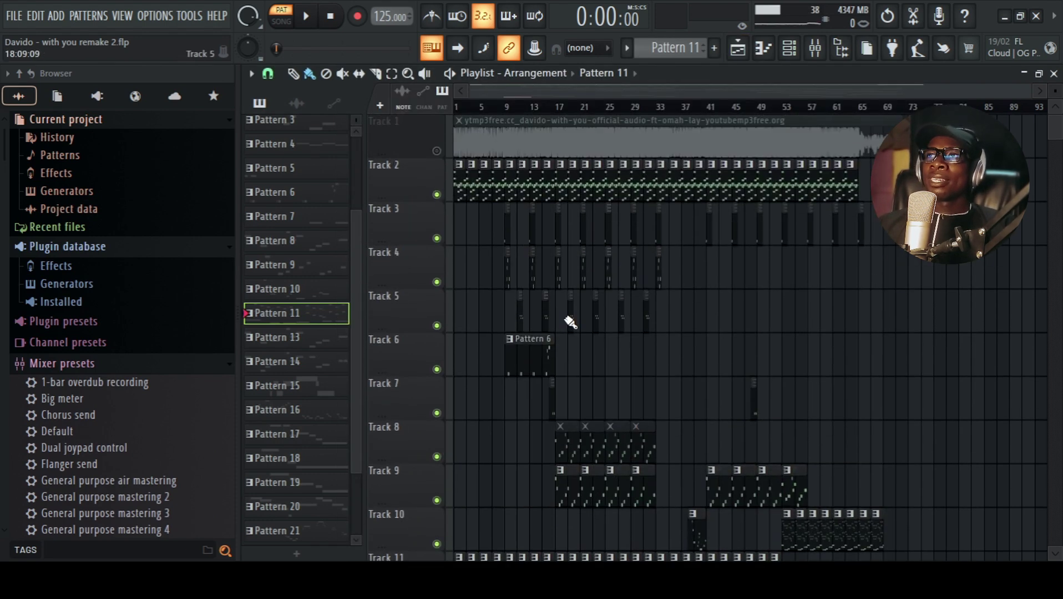
left_click(508, 194)
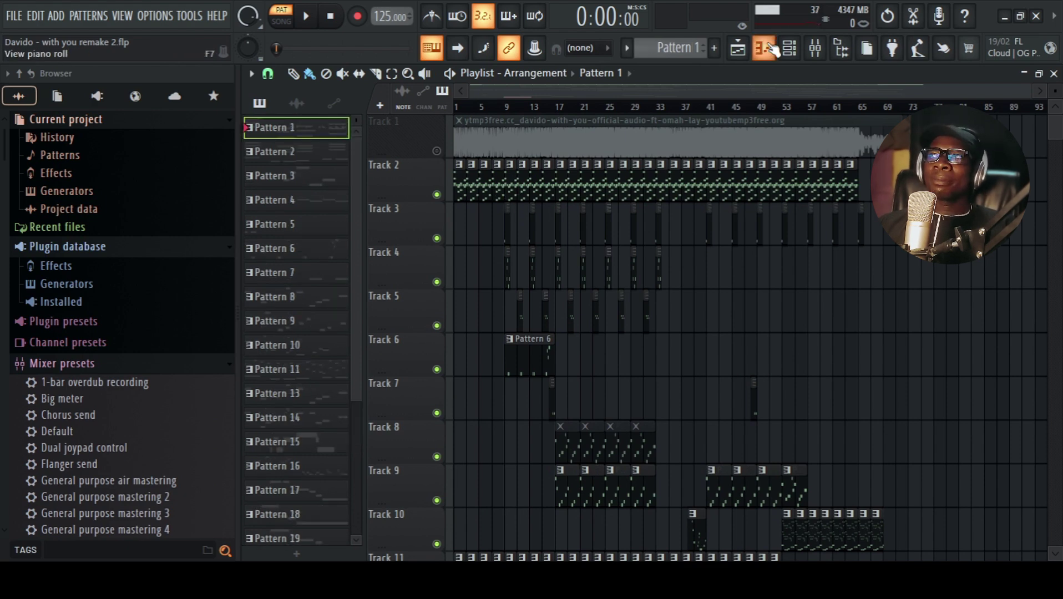
left_click(789, 48)
scroll(530, 169, "up", 6)
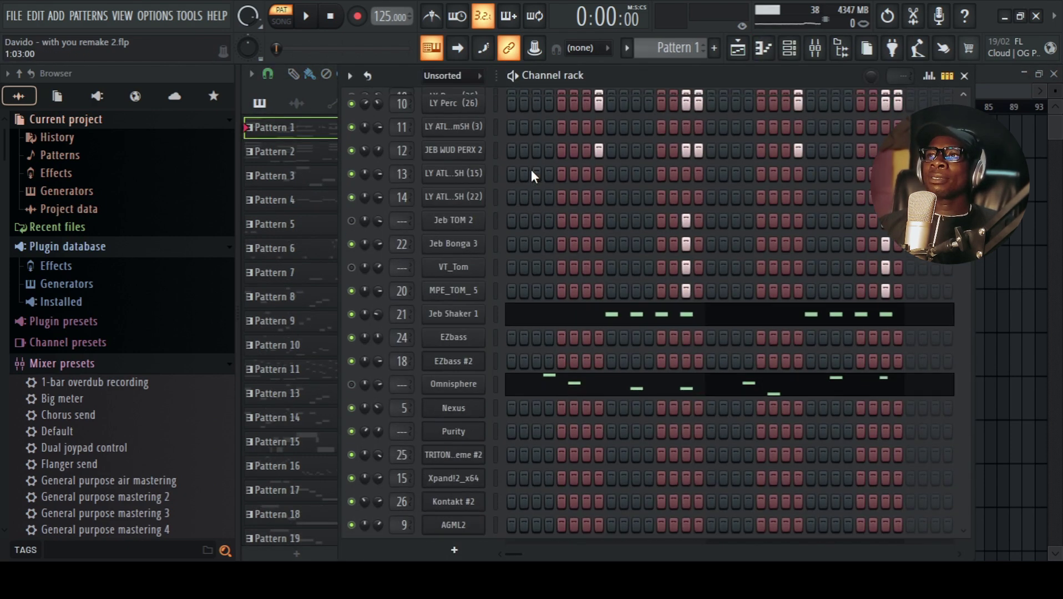
scroll(491, 328, "down", 6)
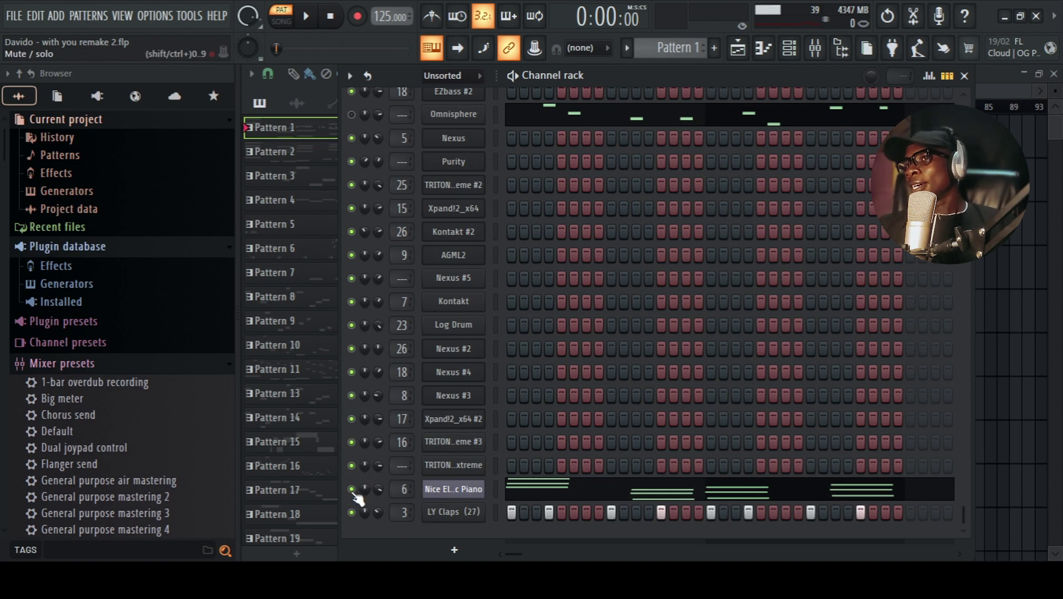
scroll(501, 408, "up", 6)
- Play Pattern 1 while reviewing its channels down to the piano and claps, and stop playback
left_click(306, 16)
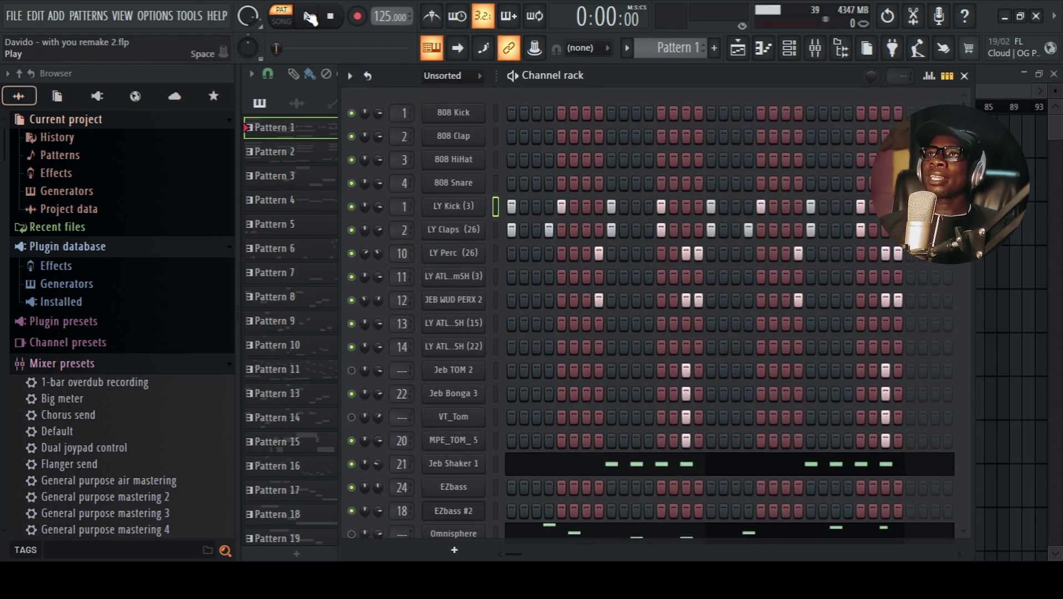
scroll(586, 288, "down", 3)
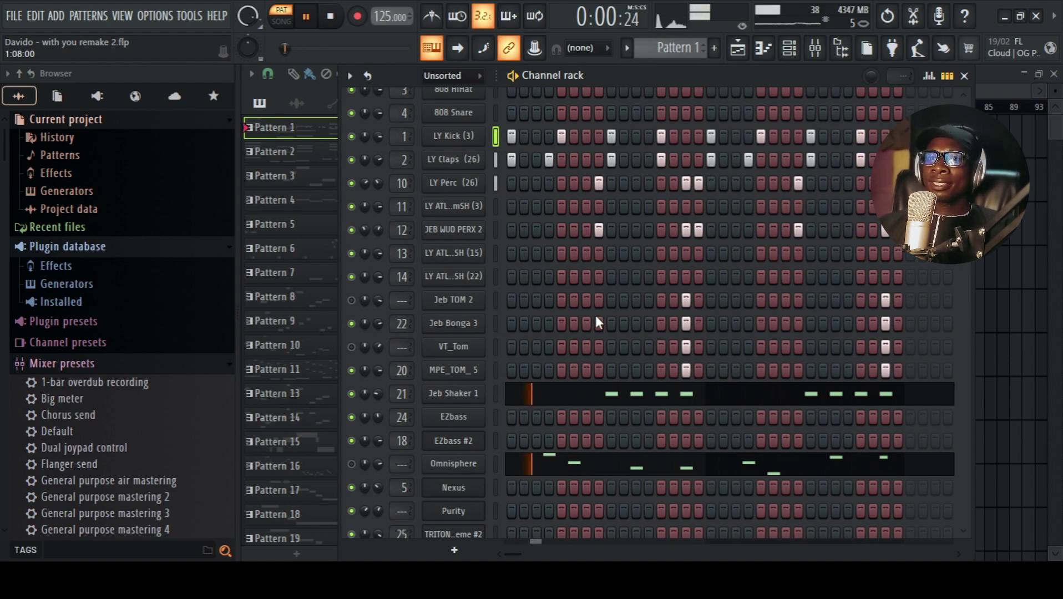
scroll(578, 298, "down", 3)
left_click(331, 20)
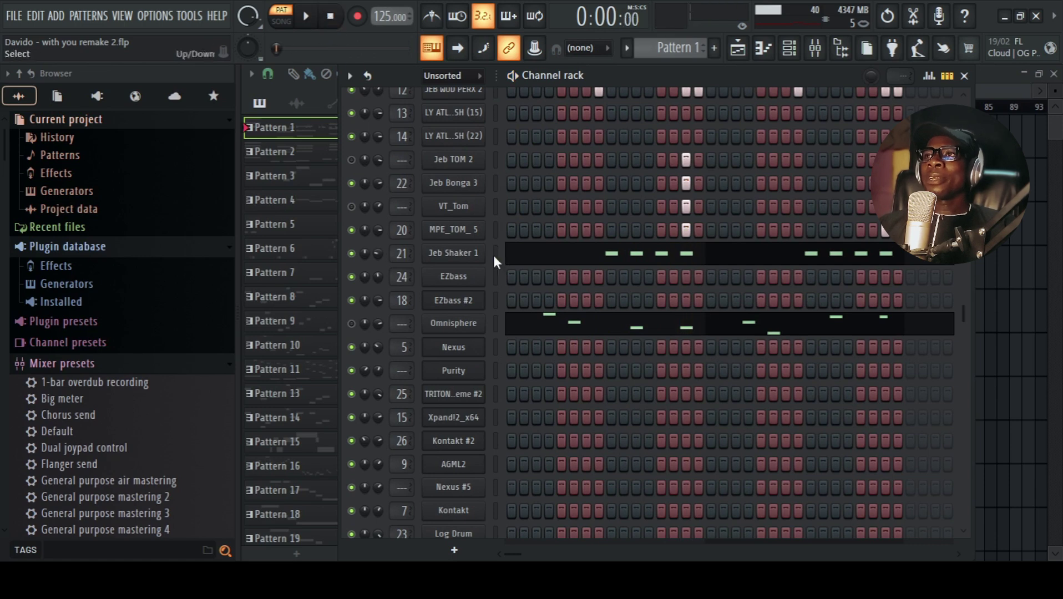
scroll(545, 331, "down", 4)
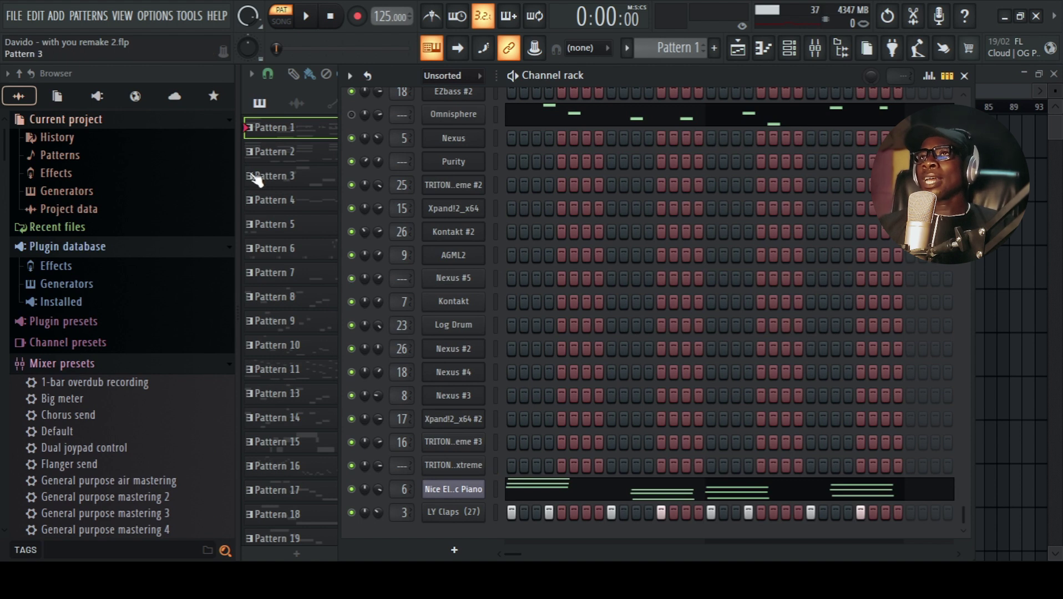
left_click(319, 18)
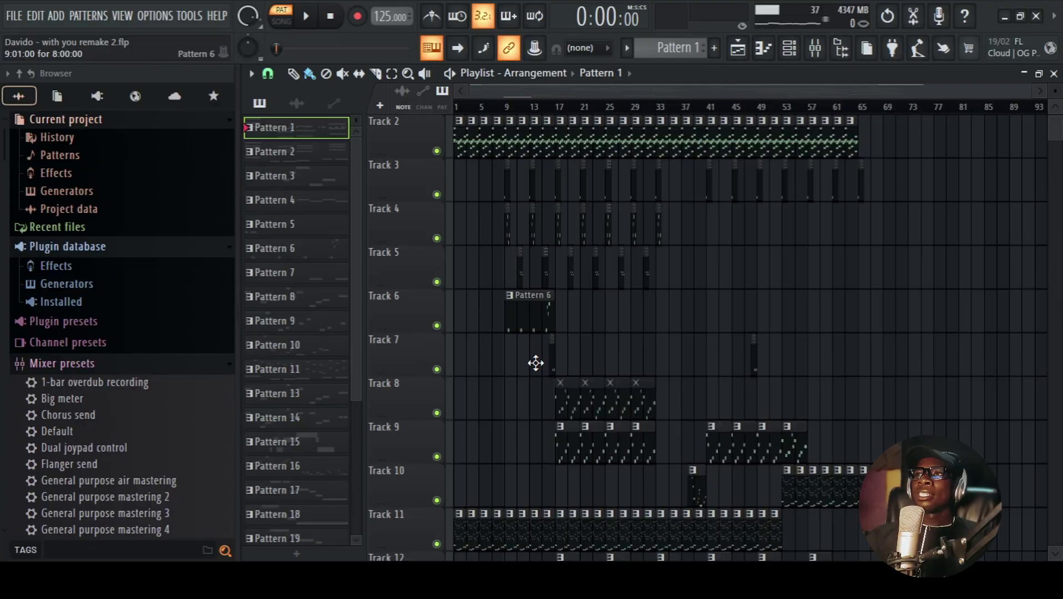
- Select the first Pattern 5 clip on Track 3, audition its Nexus notes, and return to the playlist
scroll(521, 311, "up", 1)
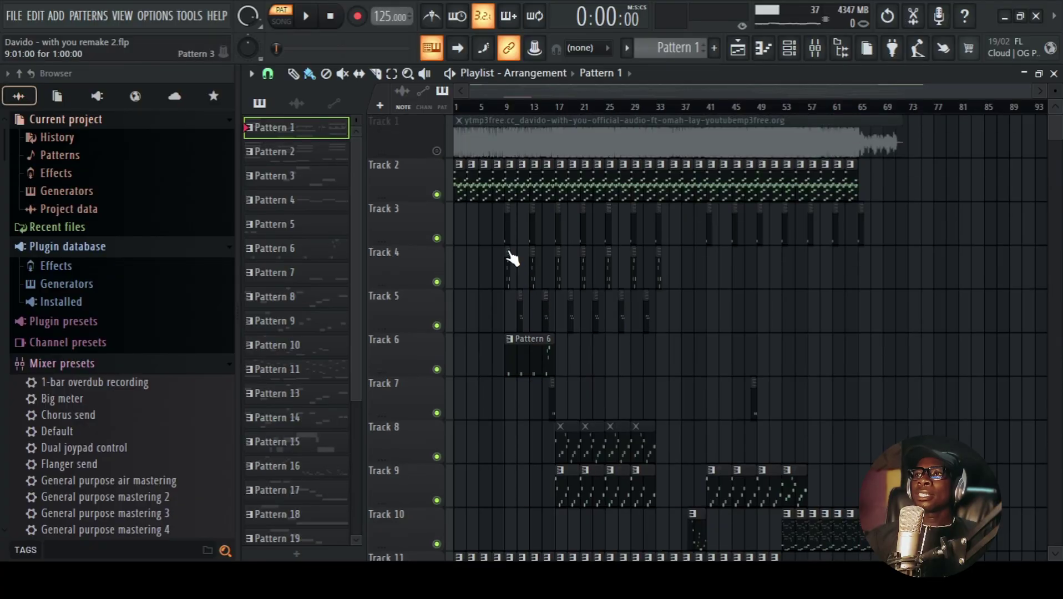
left_click(508, 238)
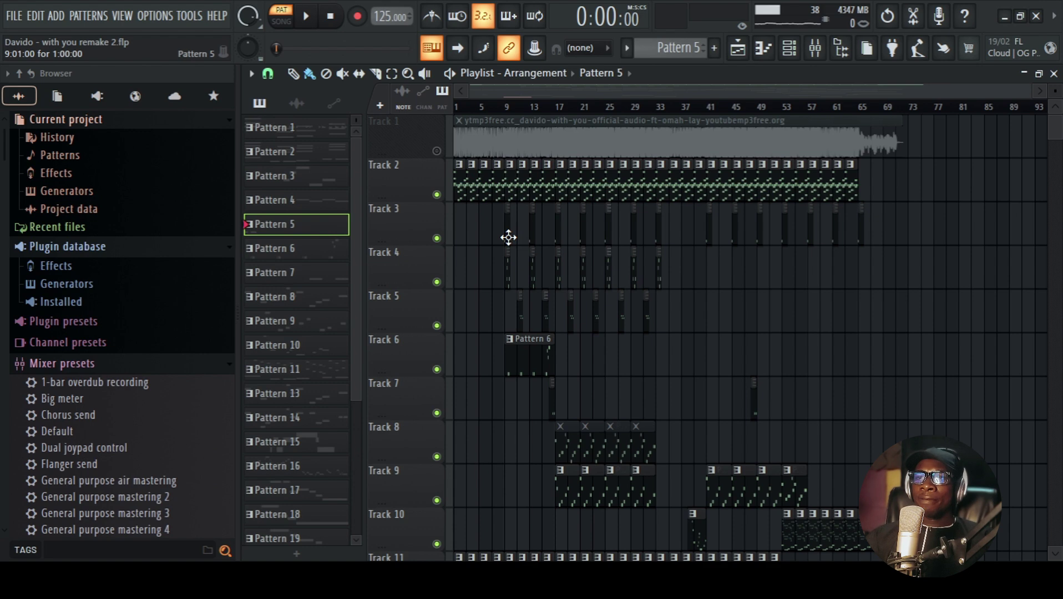
left_click(793, 55)
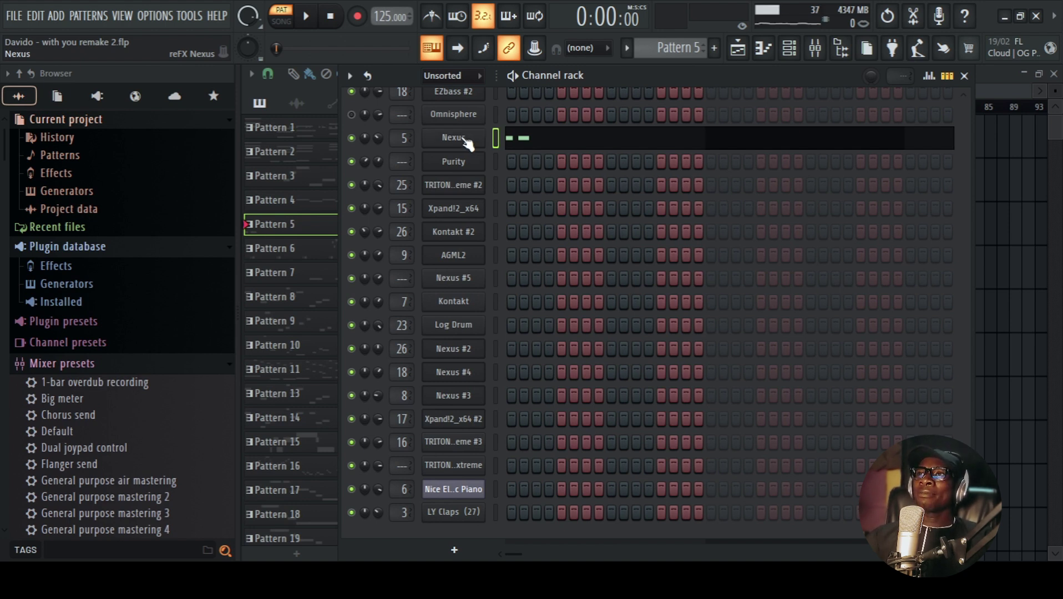
left_click(309, 17)
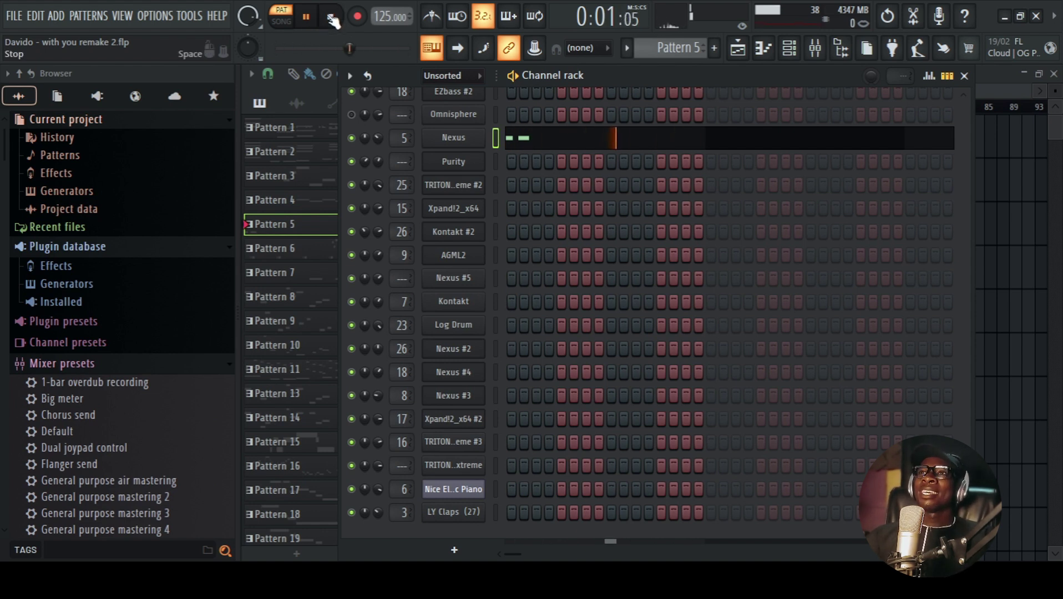
left_click(330, 20)
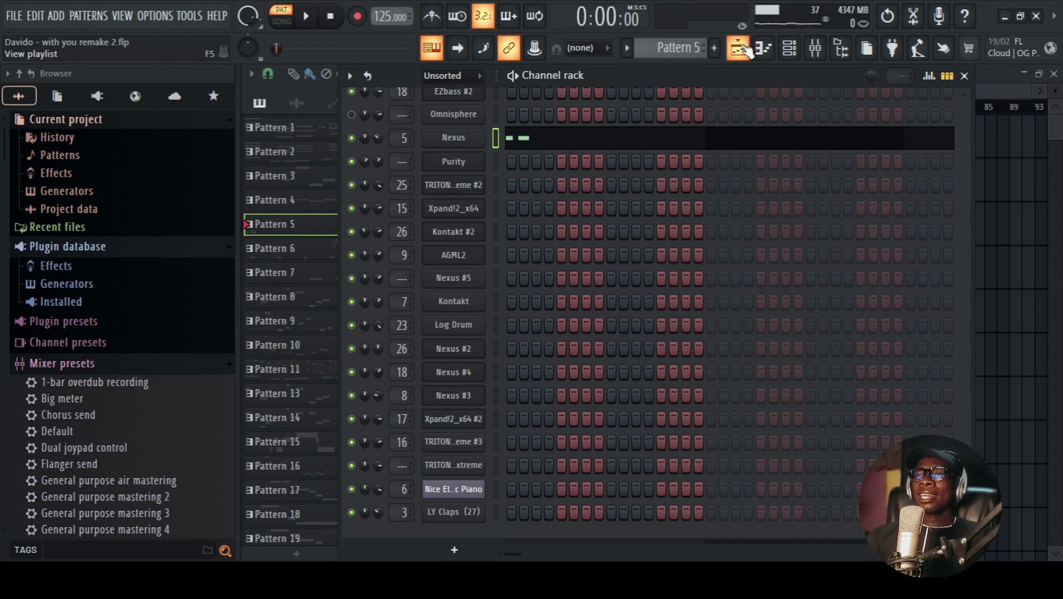
left_click(746, 50)
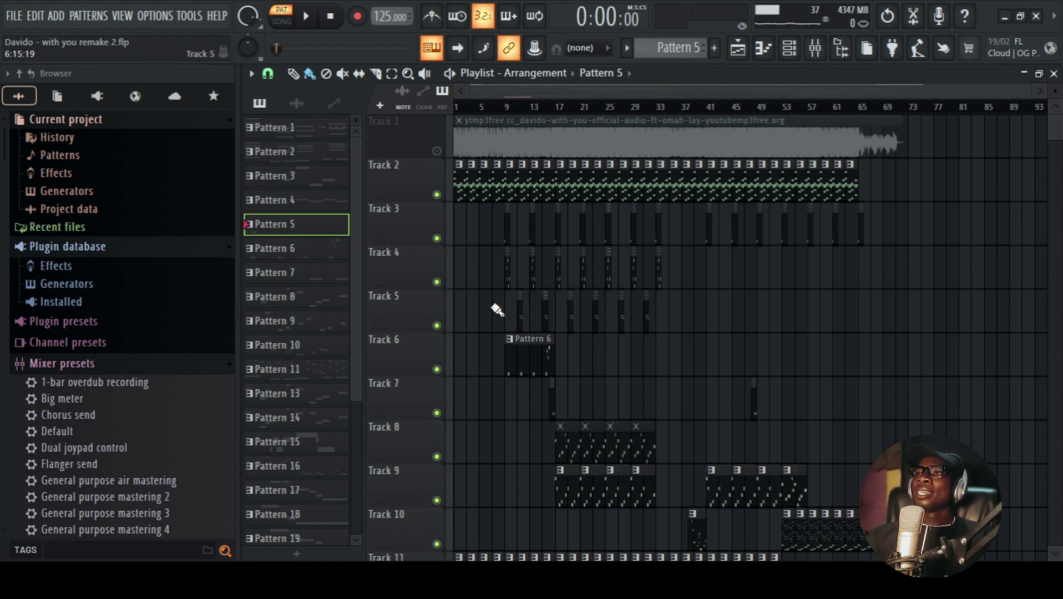
- Select the first Pattern 3 clip on Track 4, audition it, and open its Kontakt #2 instrument
left_click(506, 283)
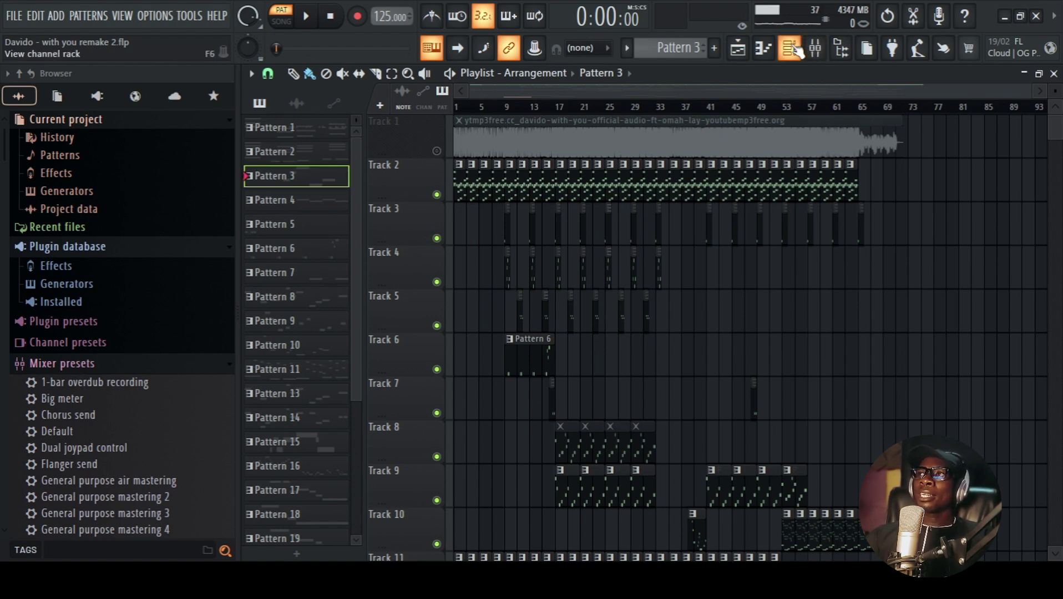
left_click(789, 49)
left_click(307, 16)
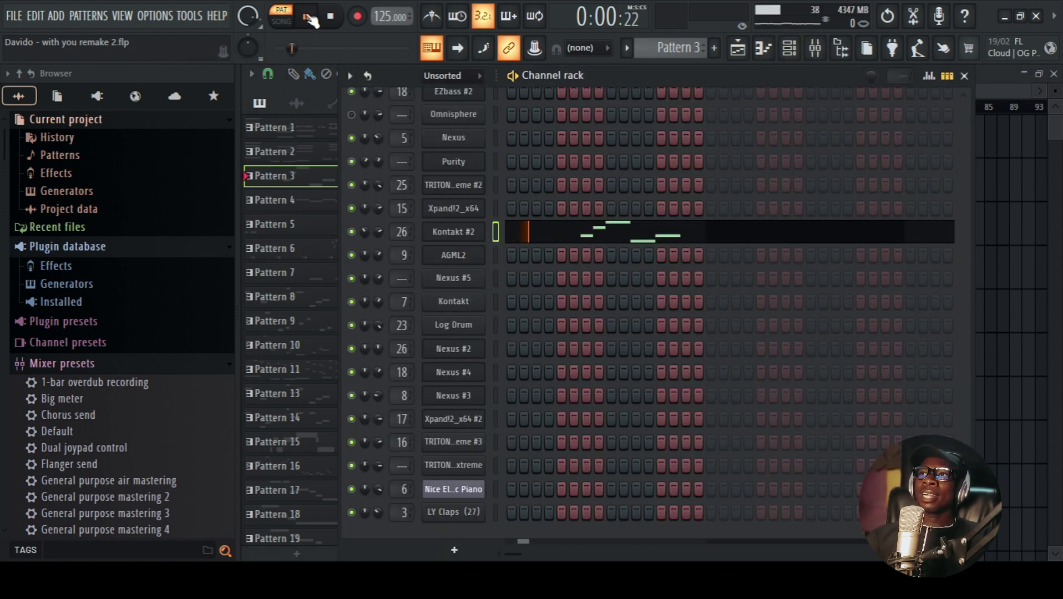
left_click(331, 17)
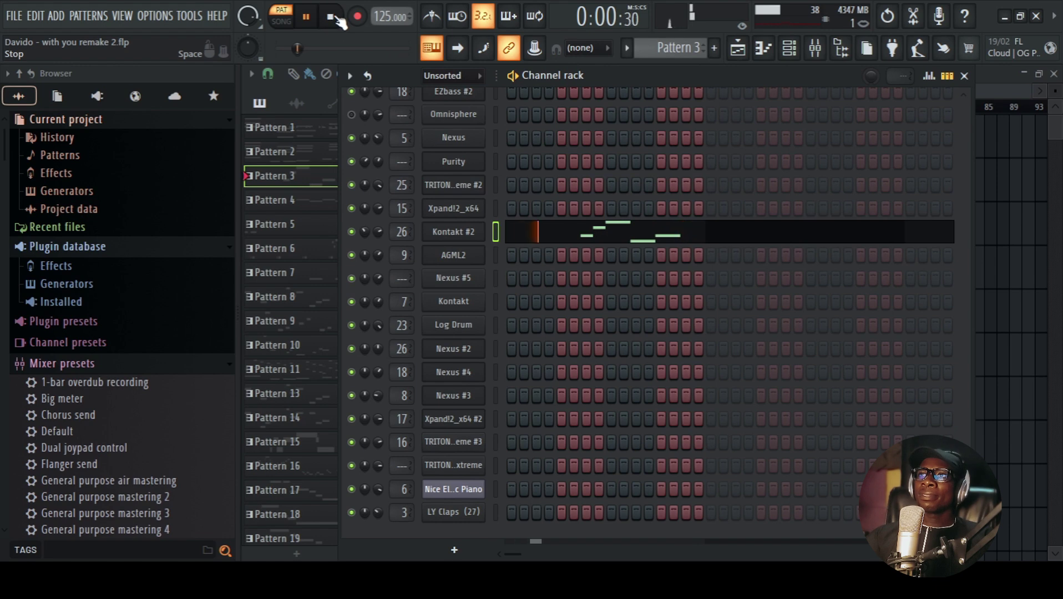
left_click(453, 231)
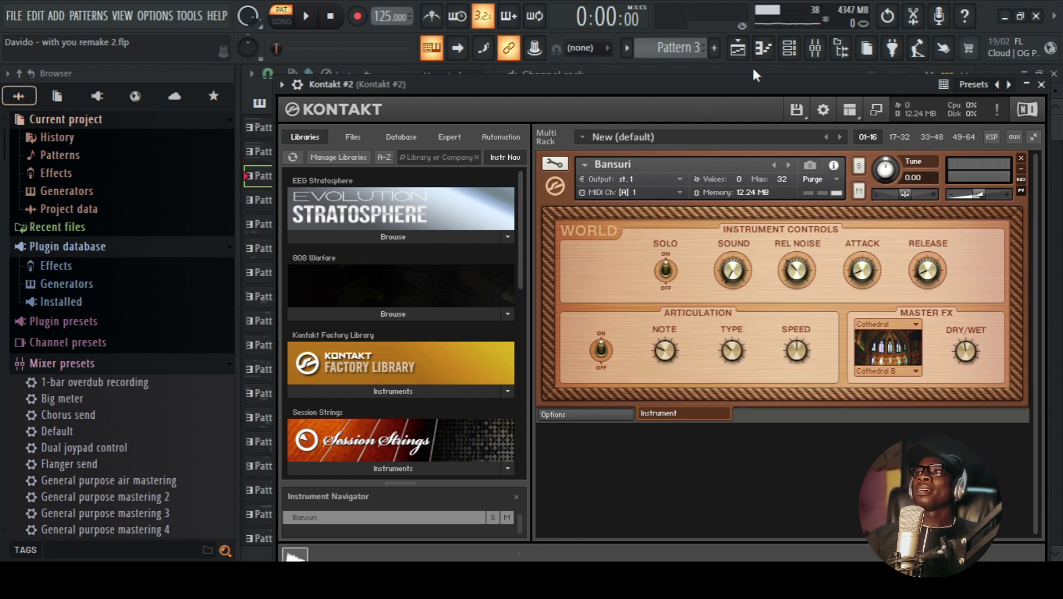
- Select the first Pattern 4 clip on Track 5 in the playlist and open its Purity instrument from the channel rack
left_click(738, 52)
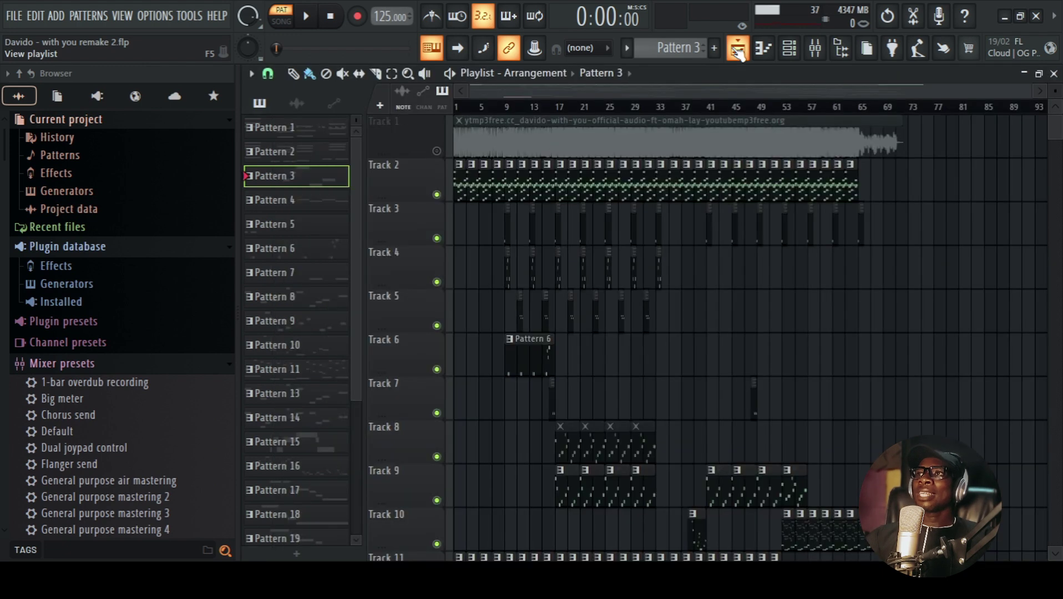
left_click(521, 317)
left_click(789, 49)
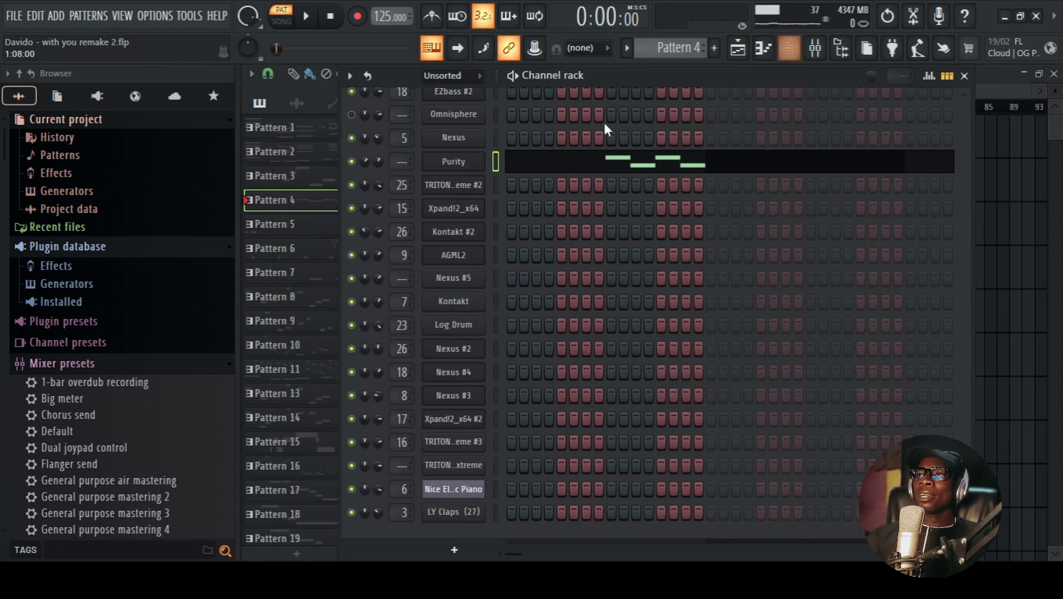
left_click(468, 163)
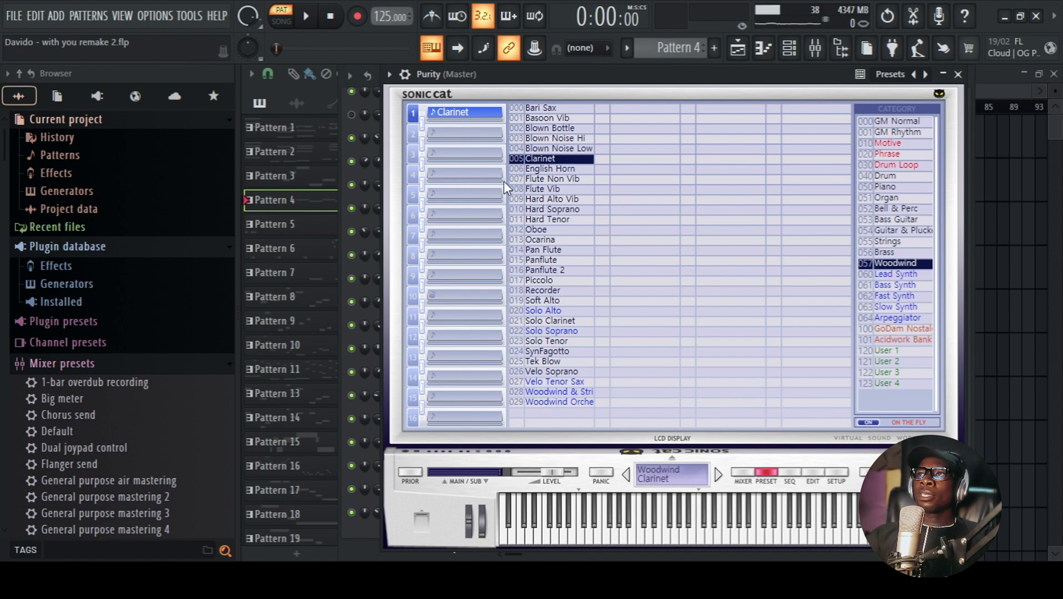
- Audition Pattern 4 with its Purity notes in view in the channel rack, and stop playback
left_click(738, 48)
key("space")
left_click(787, 50)
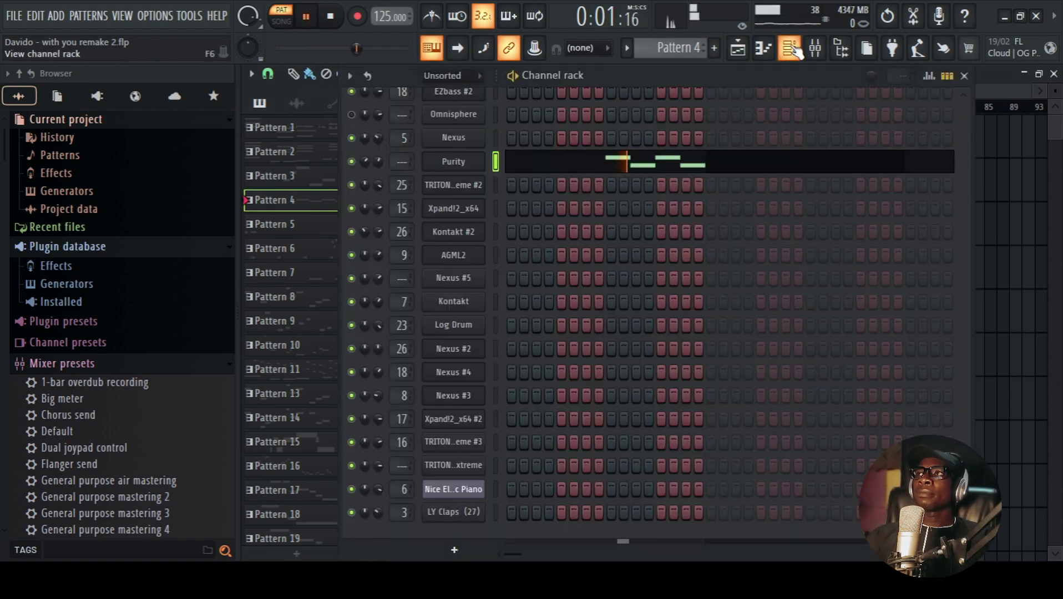
left_click(332, 16)
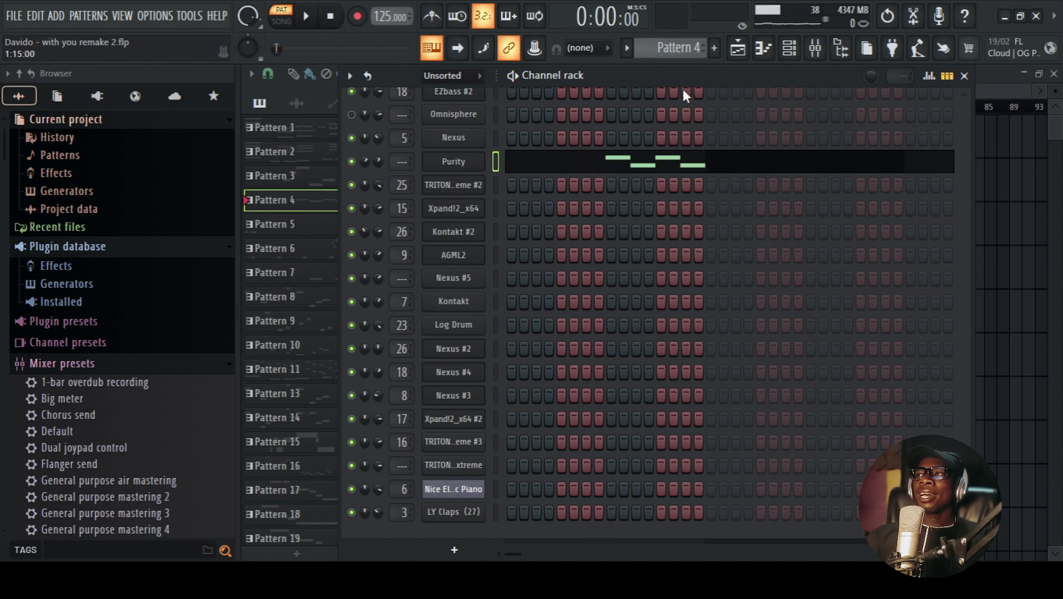
- Play the song from bar 9 in the playlist, briefly muting and unmuting Track 6 to compare, and stop playback
left_click(738, 52)
scroll(534, 233, "down", 3)
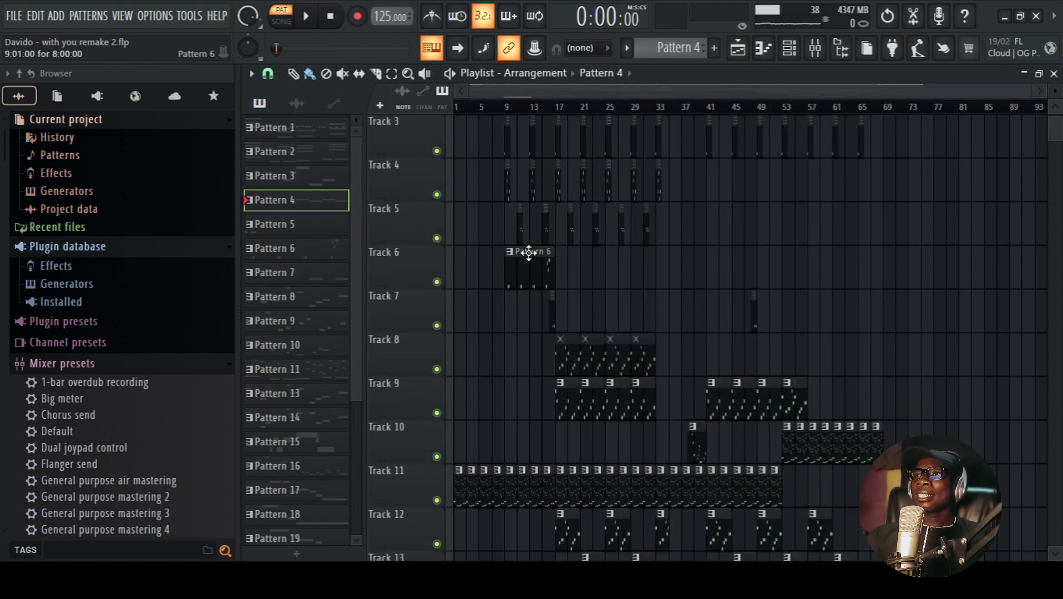
left_click(505, 108)
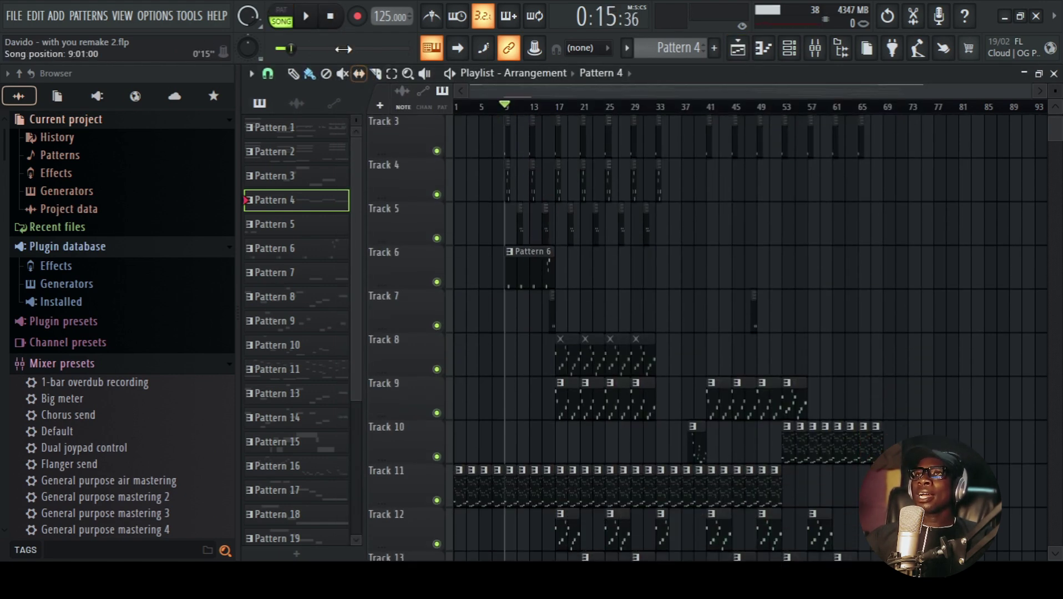
left_click(310, 20)
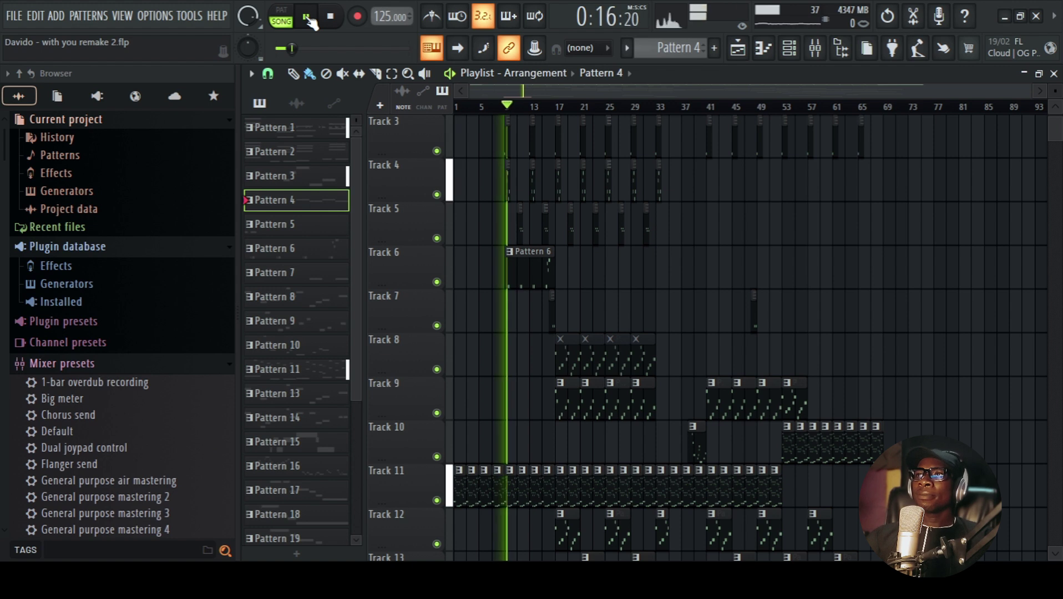
left_click(437, 282)
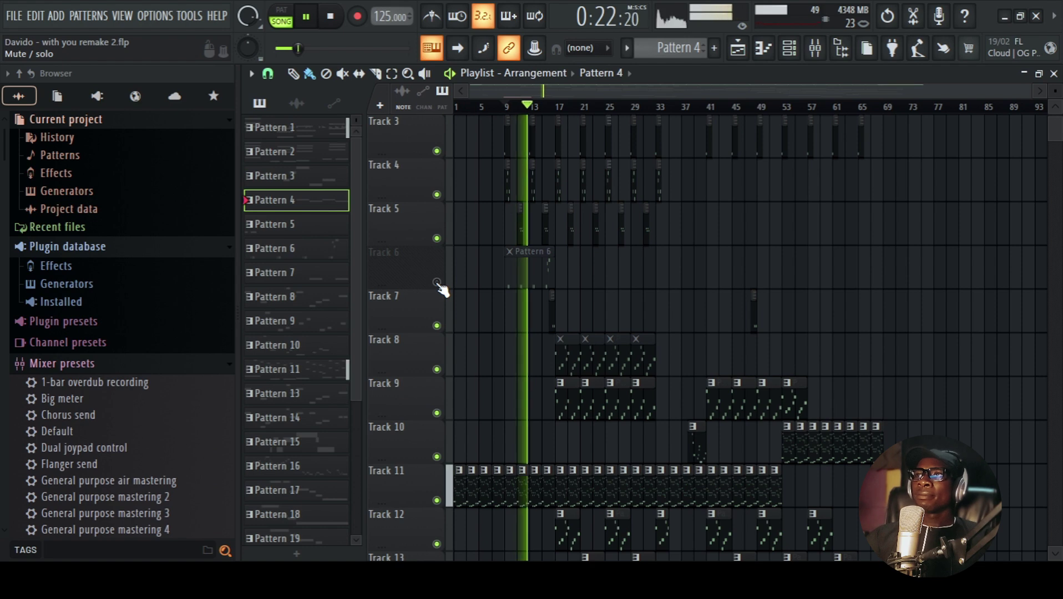
left_click(436, 282)
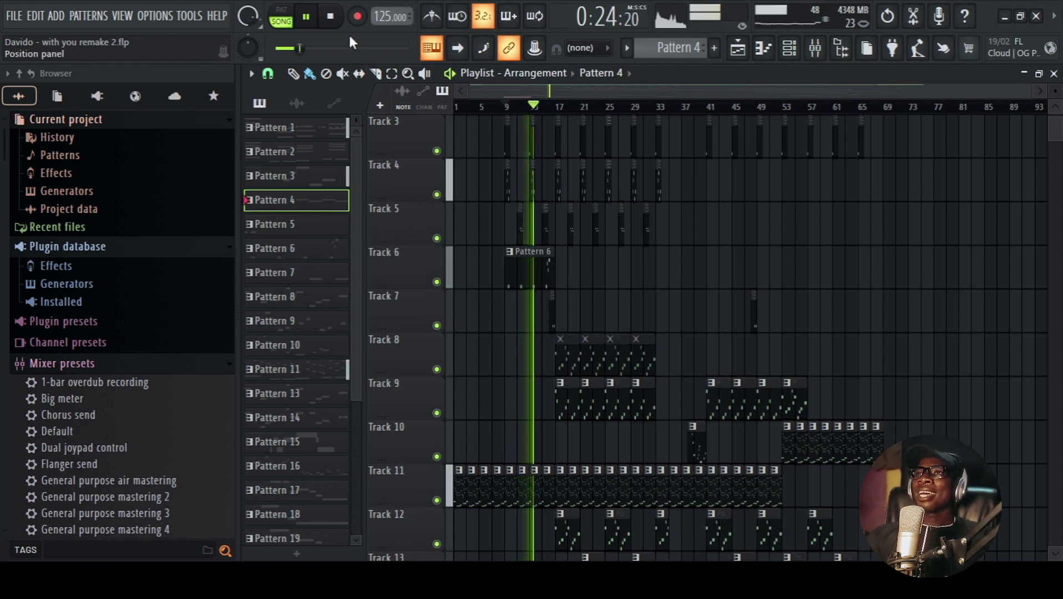
key("space")
- Select the Pattern 6 clip on Track 6, show its Nexus #2 instrument, and return to the playlist
left_click(536, 273)
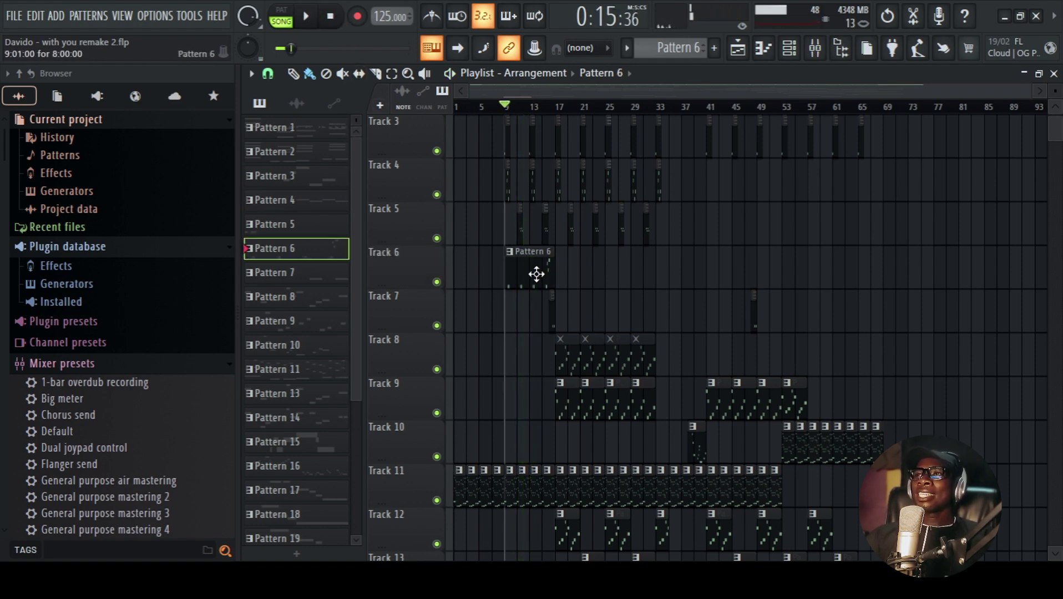
left_click(789, 50)
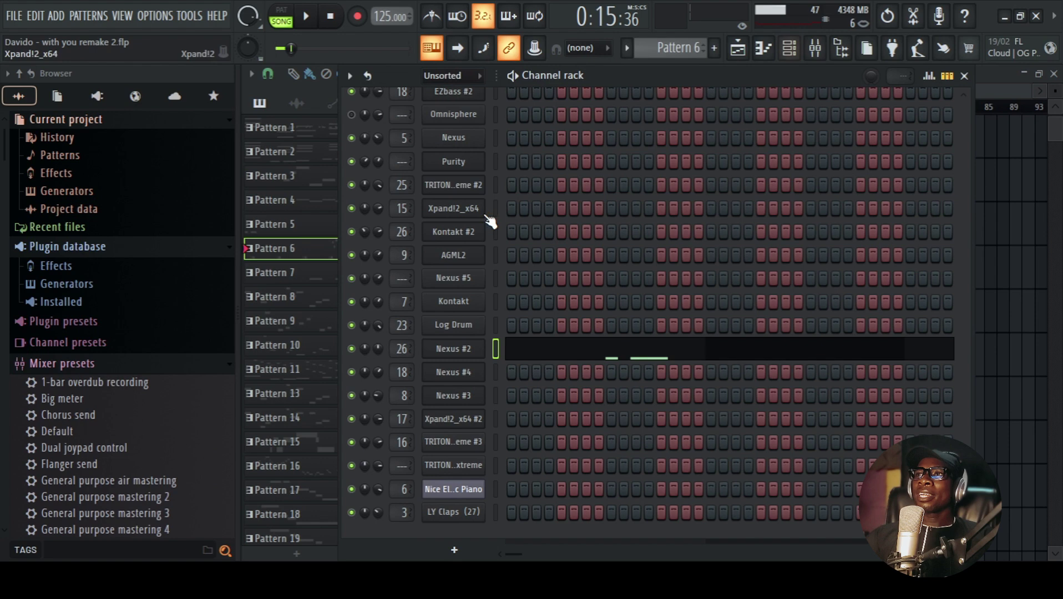
left_click(454, 348)
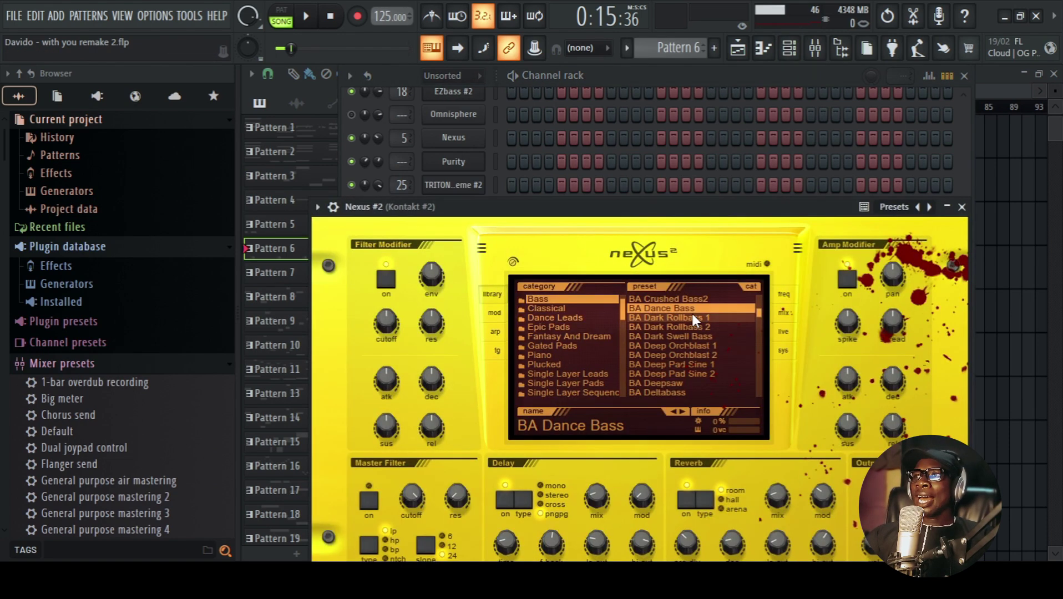
left_click(738, 49)
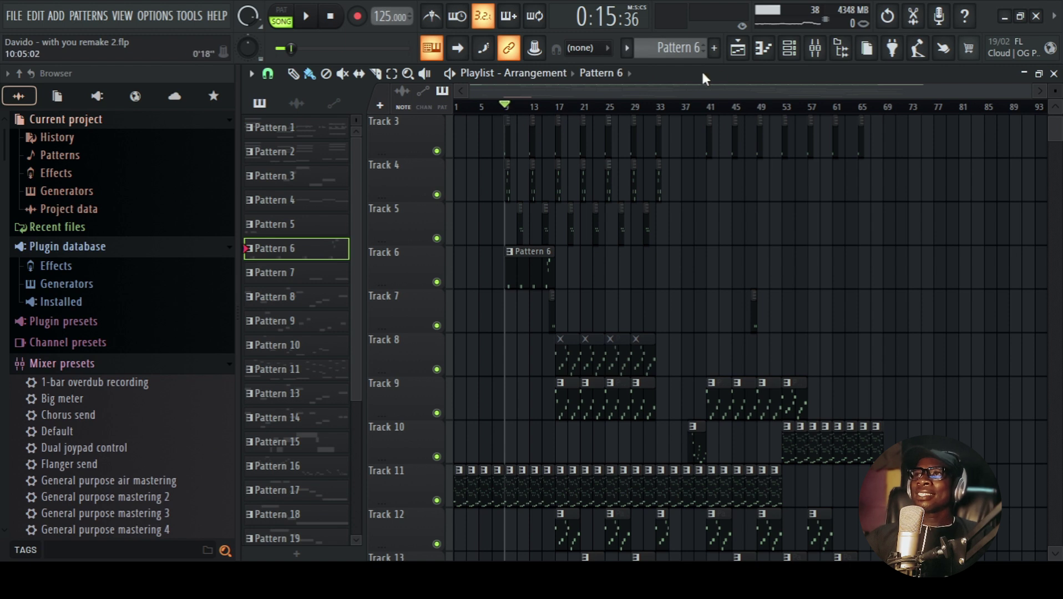
- Play the song from bar 9 through the Pattern 6 part, and stop playback
left_click(311, 13)
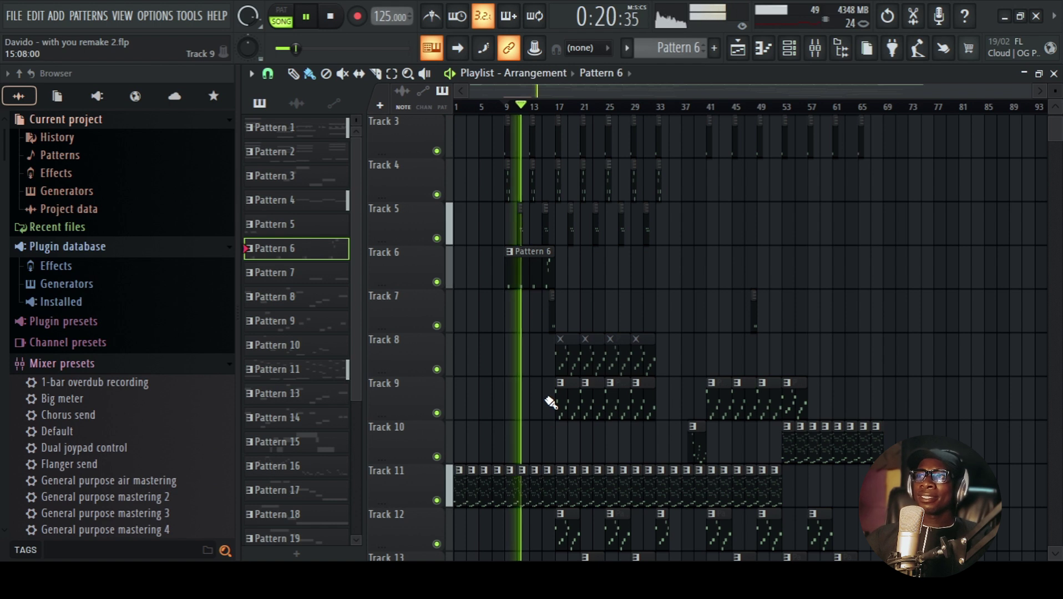
scroll(532, 394, "down", 1)
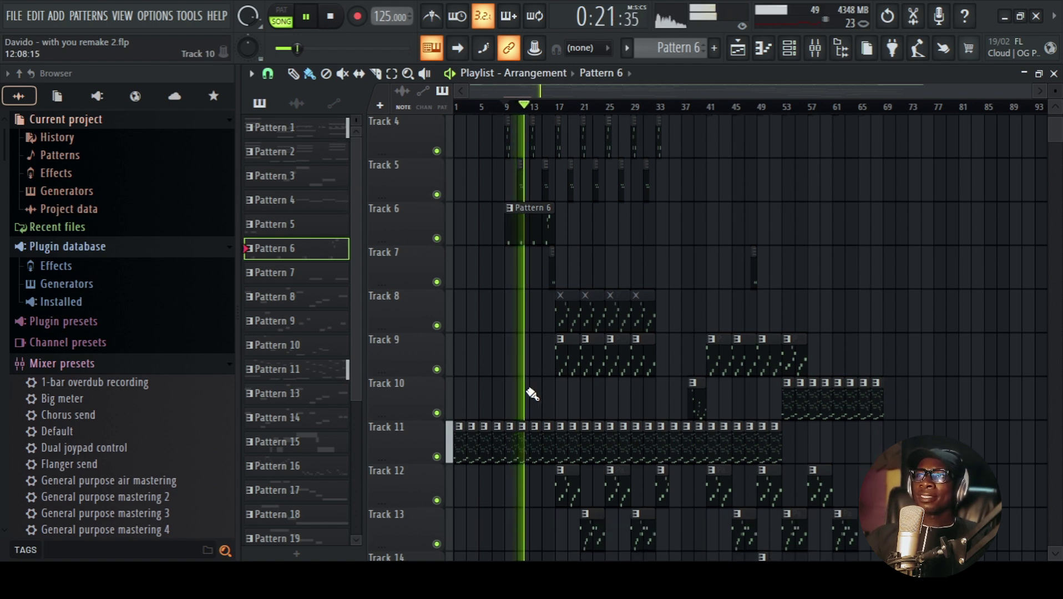
left_click(331, 17)
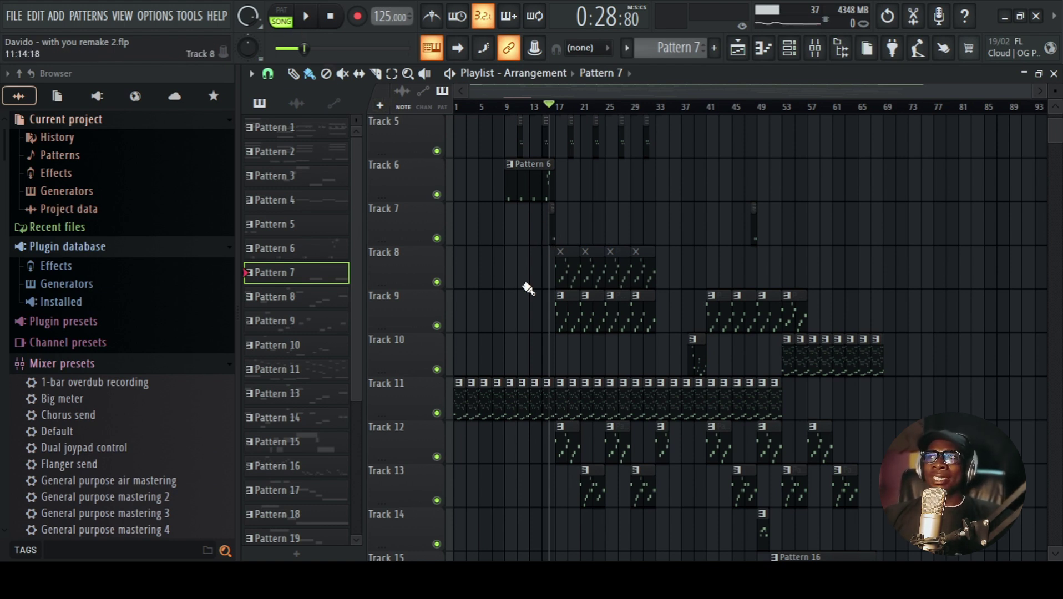
- Show Pattern 7's Log Drum notes in the channel rack, audition the pattern in pattern mode, and stop playback
left_click(743, 50)
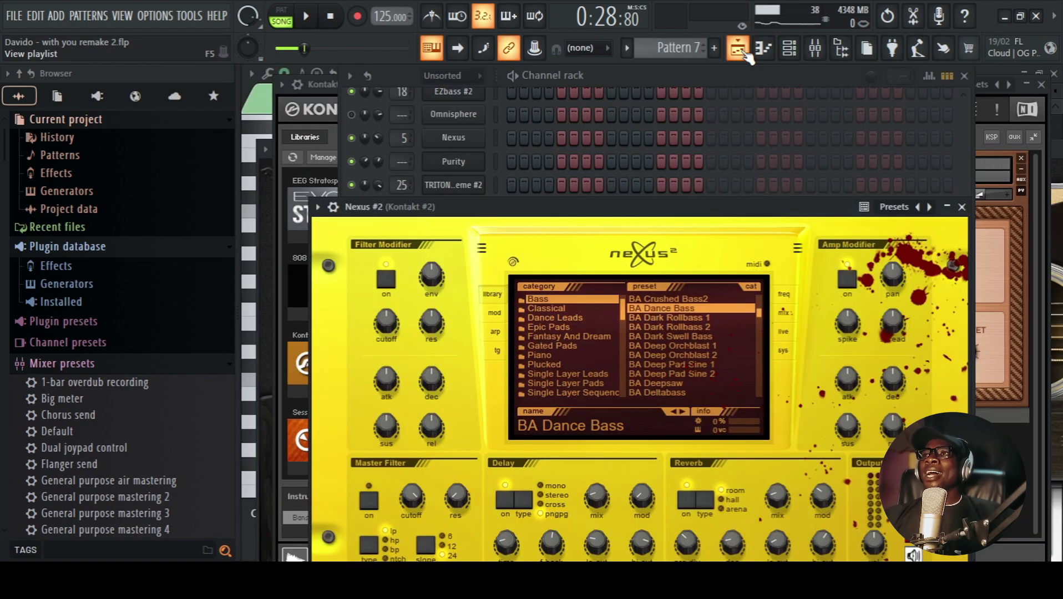
left_click(742, 55)
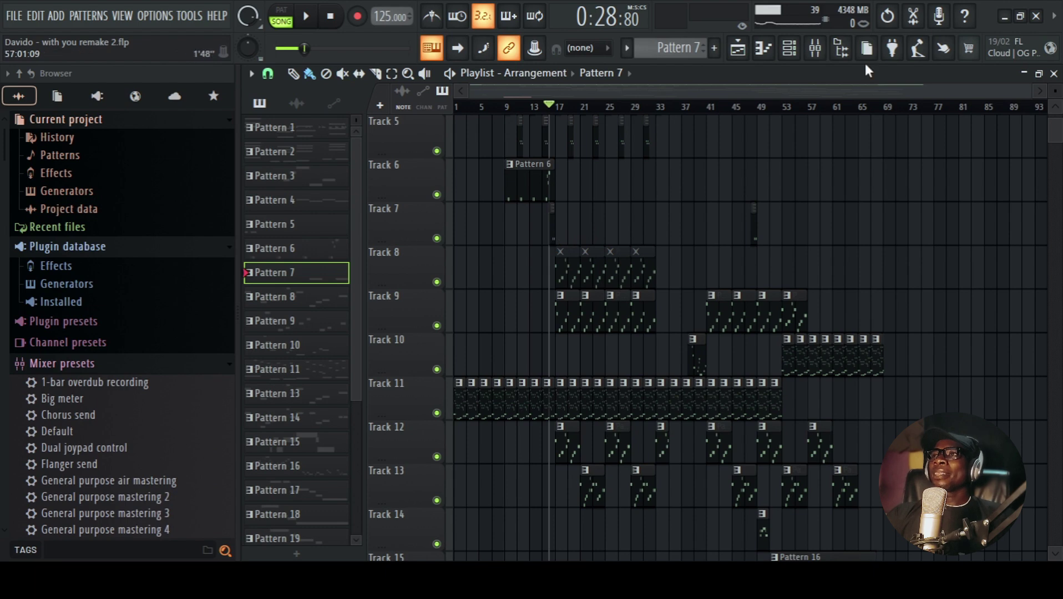
left_click(789, 48)
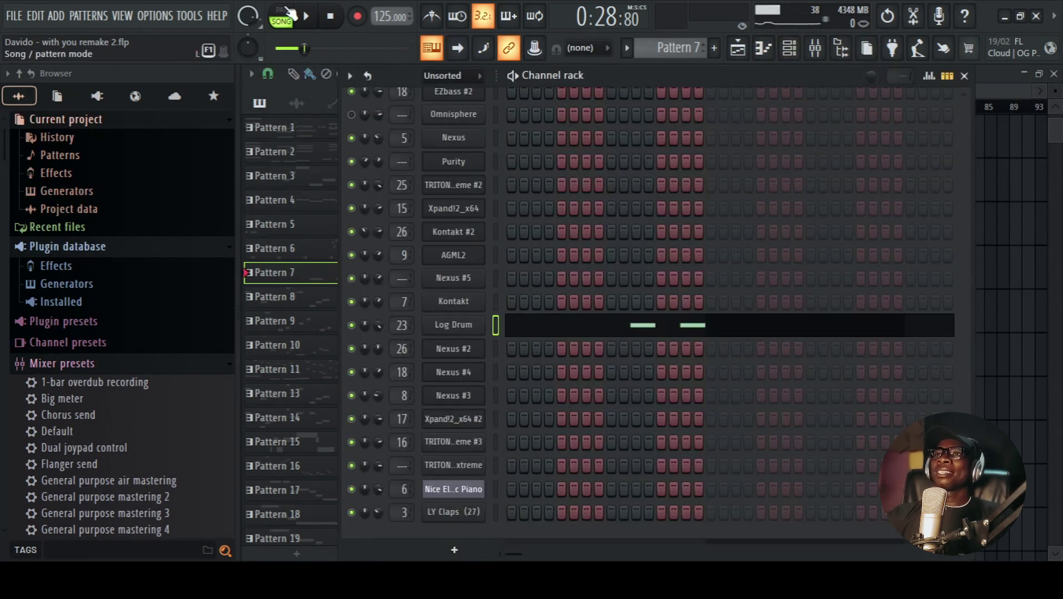
left_click(282, 10)
left_click(306, 16)
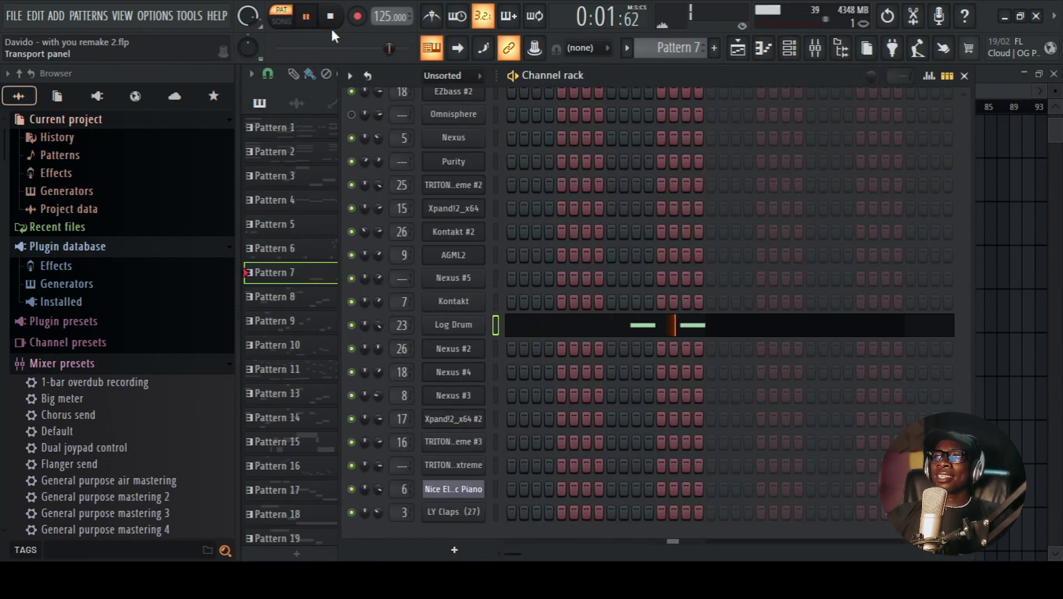
left_click(331, 18)
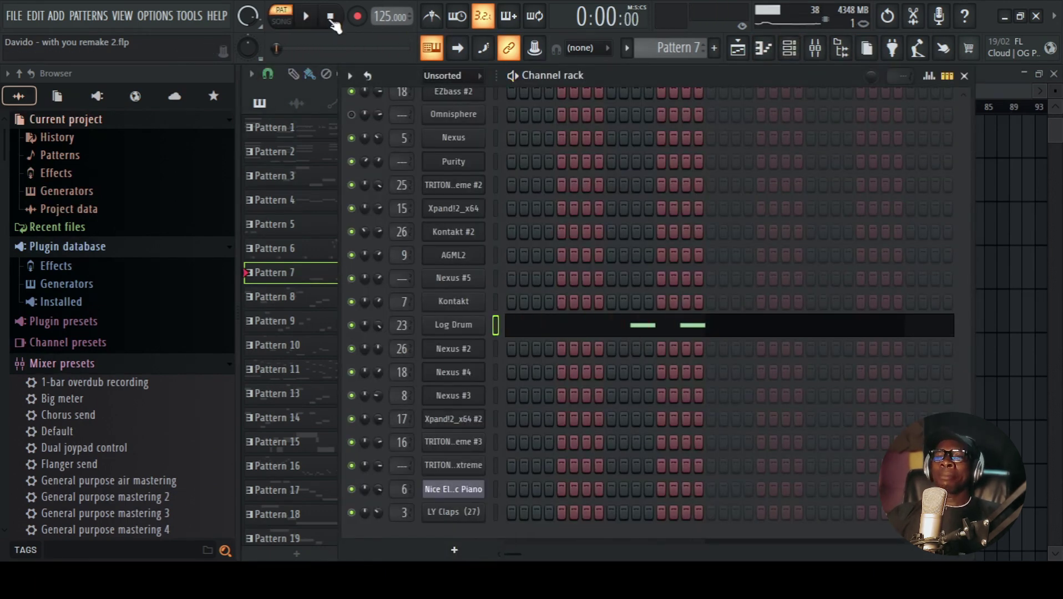
- Play the song twice from bar 15 across the first Track 7 clip, and recheck Pattern 7's notes in the channel rack
left_click(737, 49)
left_click(542, 105)
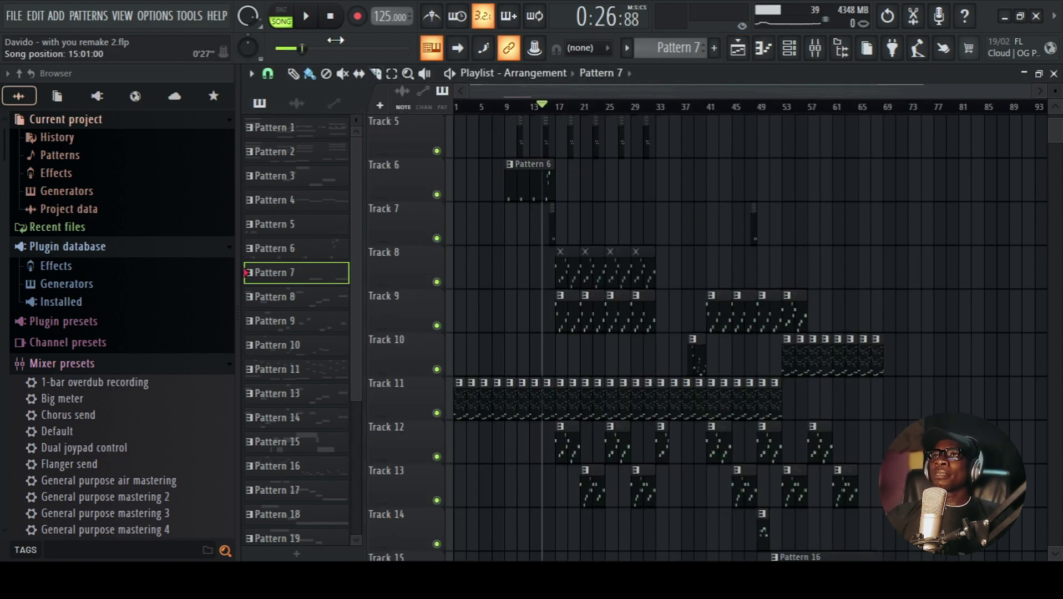
left_click(306, 16)
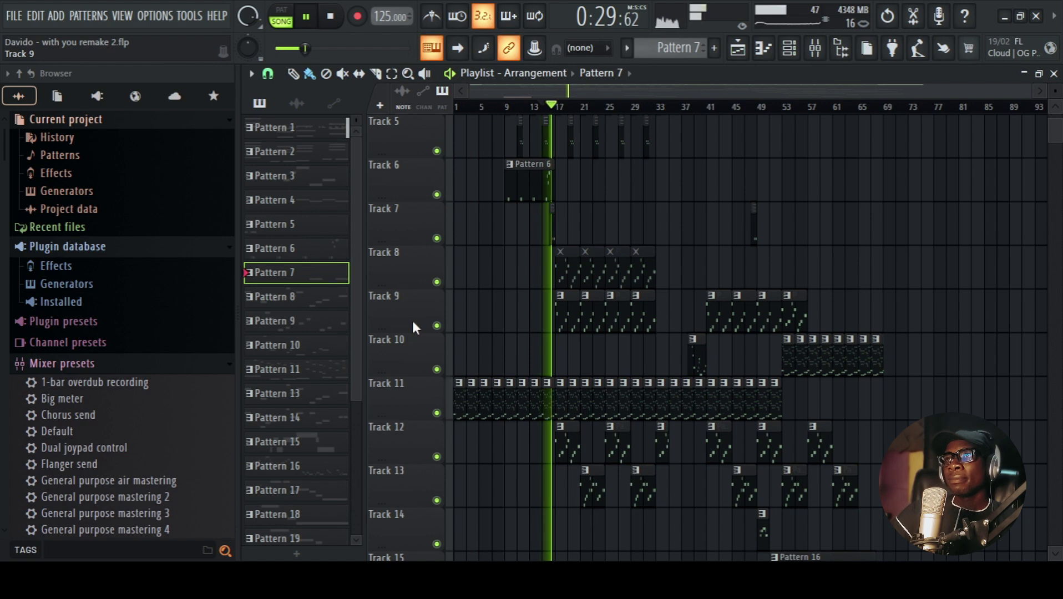
left_click(332, 17)
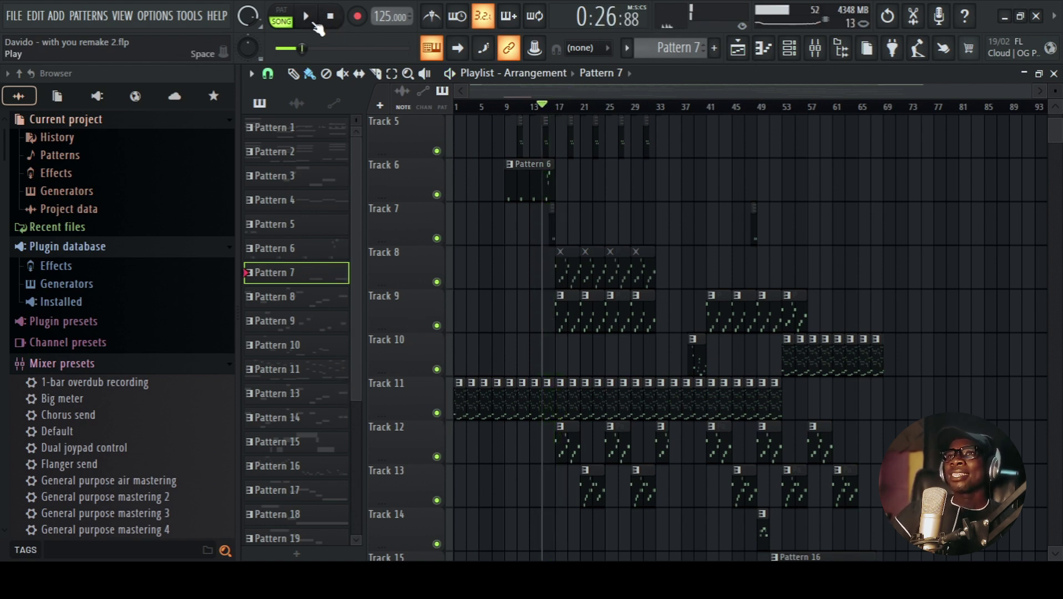
left_click(309, 20)
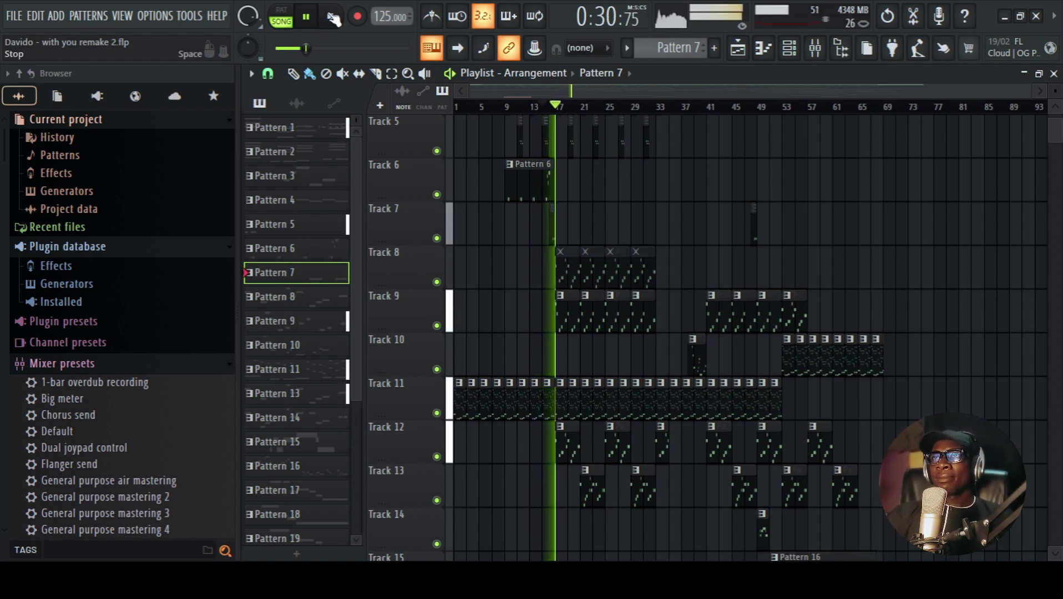
left_click(332, 17)
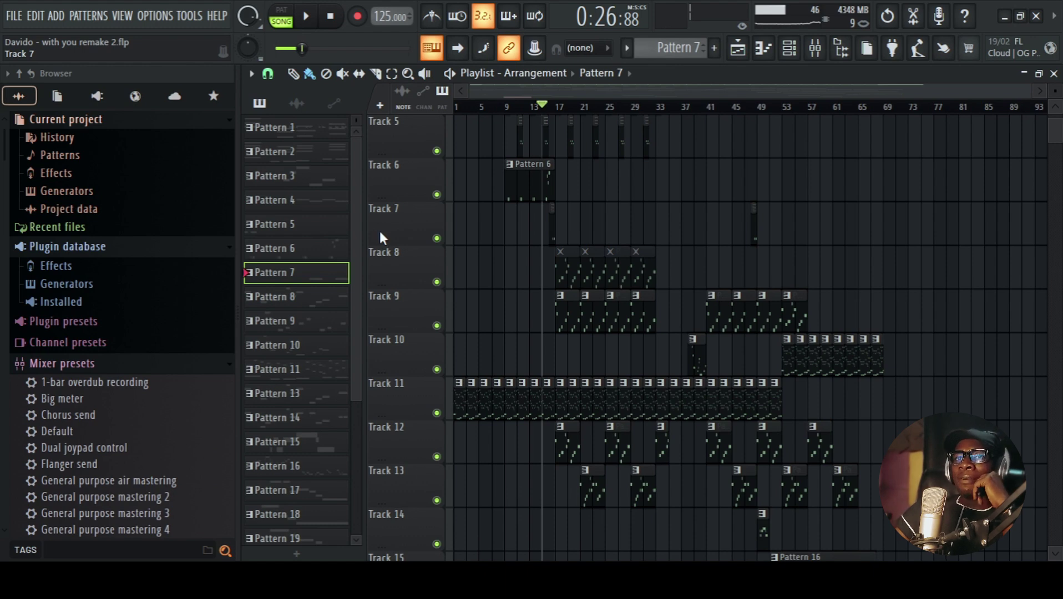
left_click(788, 48)
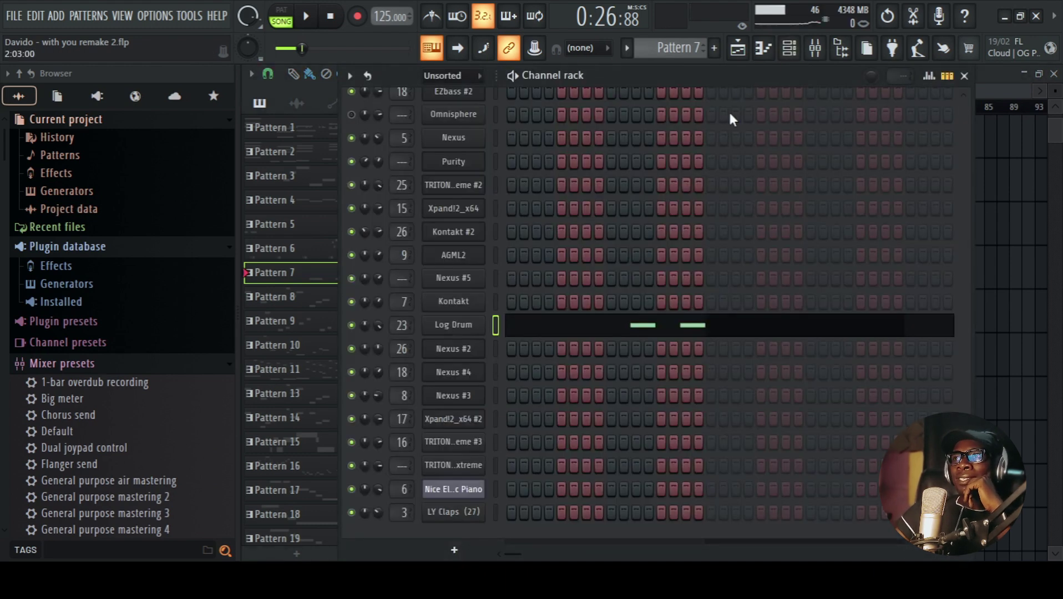
left_click(741, 51)
- Select a Pattern 8 clip on Track 8, show its EZbass #2 notes, and audition it in pattern mode
left_click(567, 273)
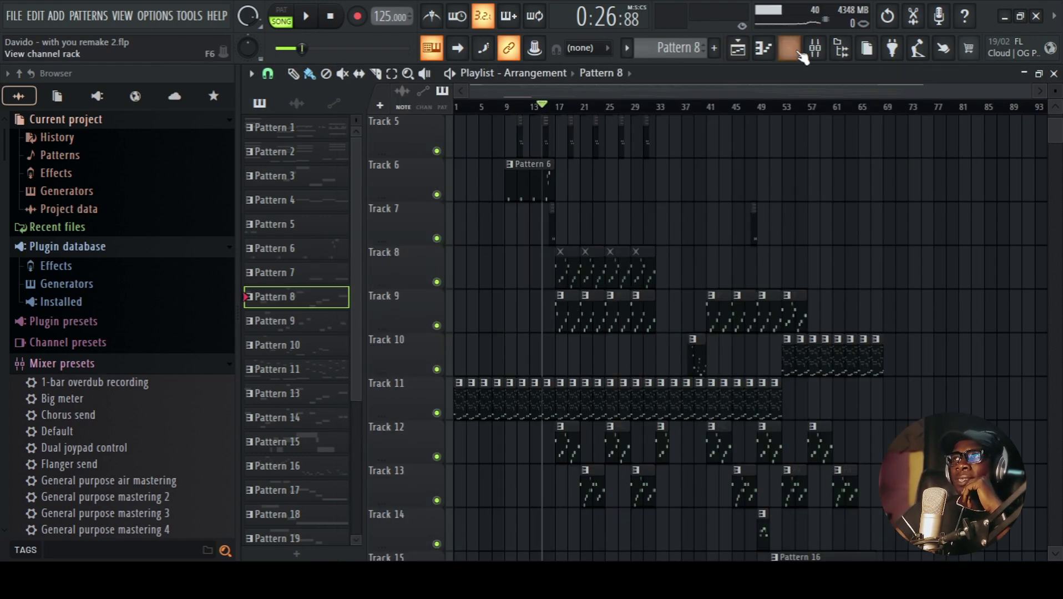
left_click(789, 48)
scroll(456, 223, "up", 3)
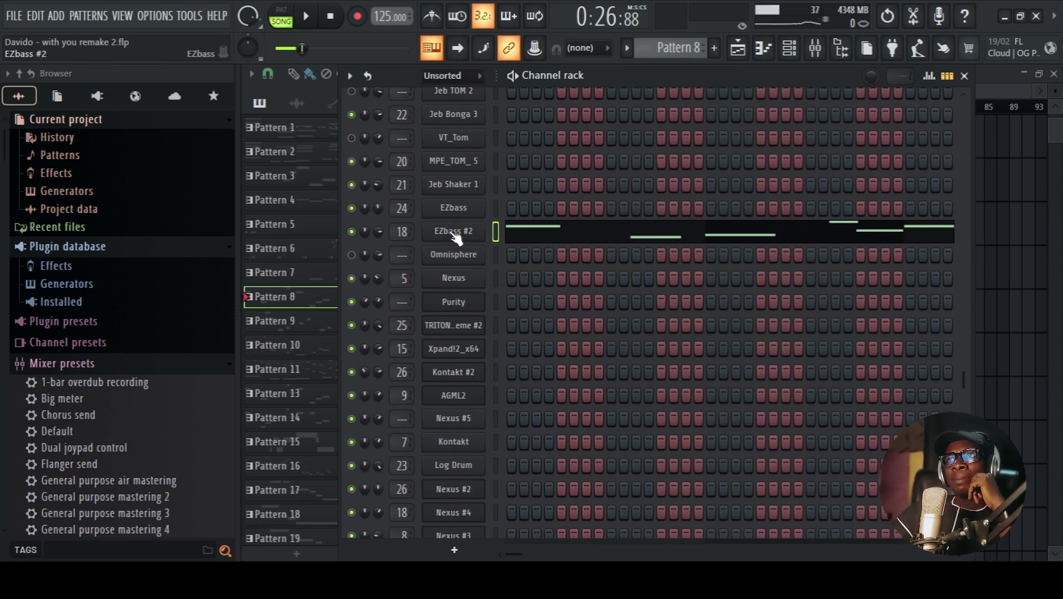
left_click(286, 22)
left_click(306, 16)
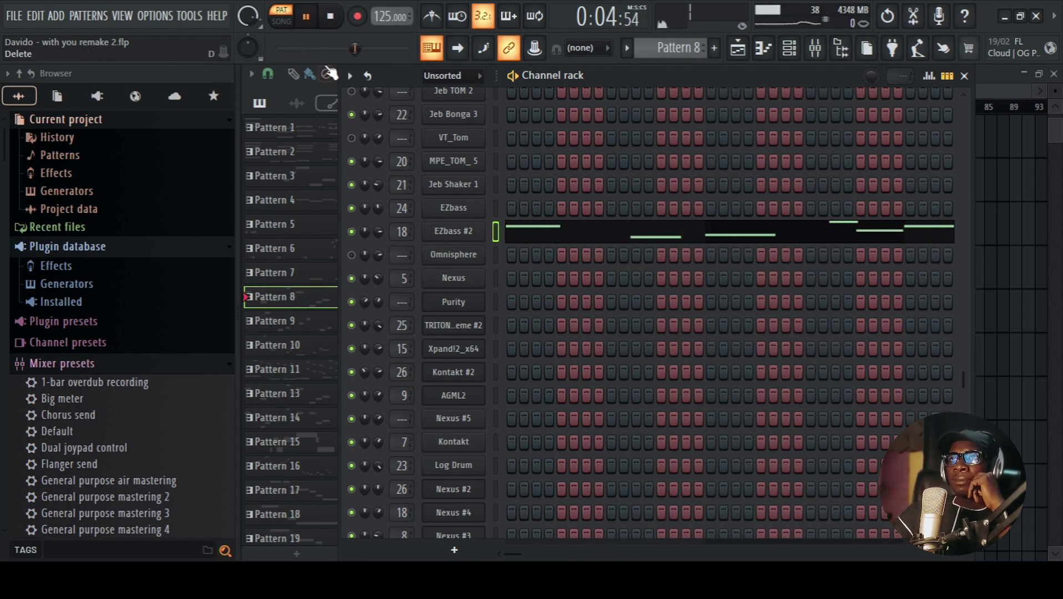
left_click(334, 19)
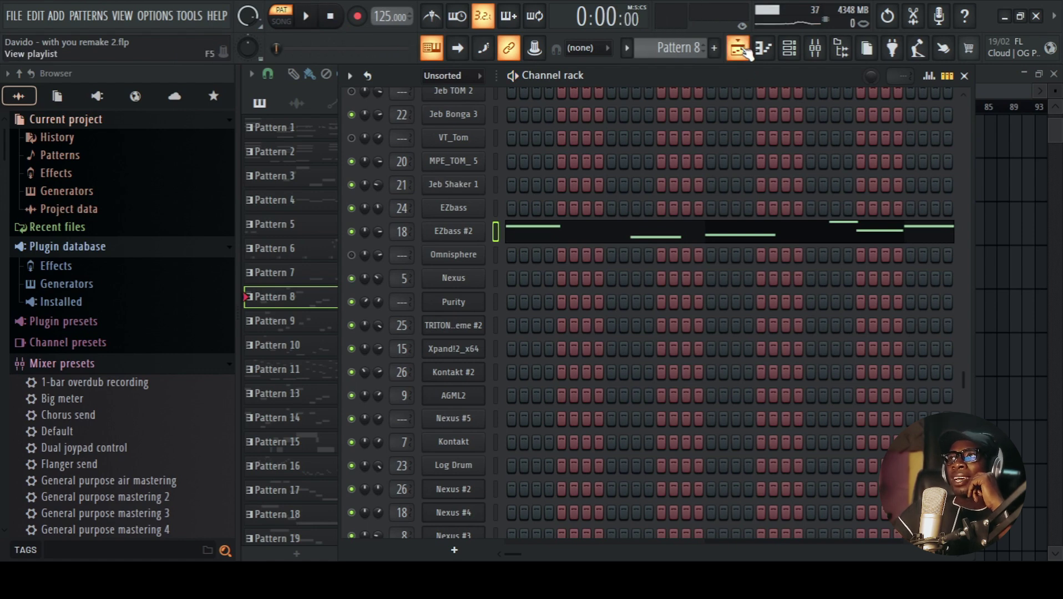
- Select Pattern 9, open its Nexus #3 instrument from the channel rack, and start playing the pattern
left_click(789, 48)
left_click(789, 48)
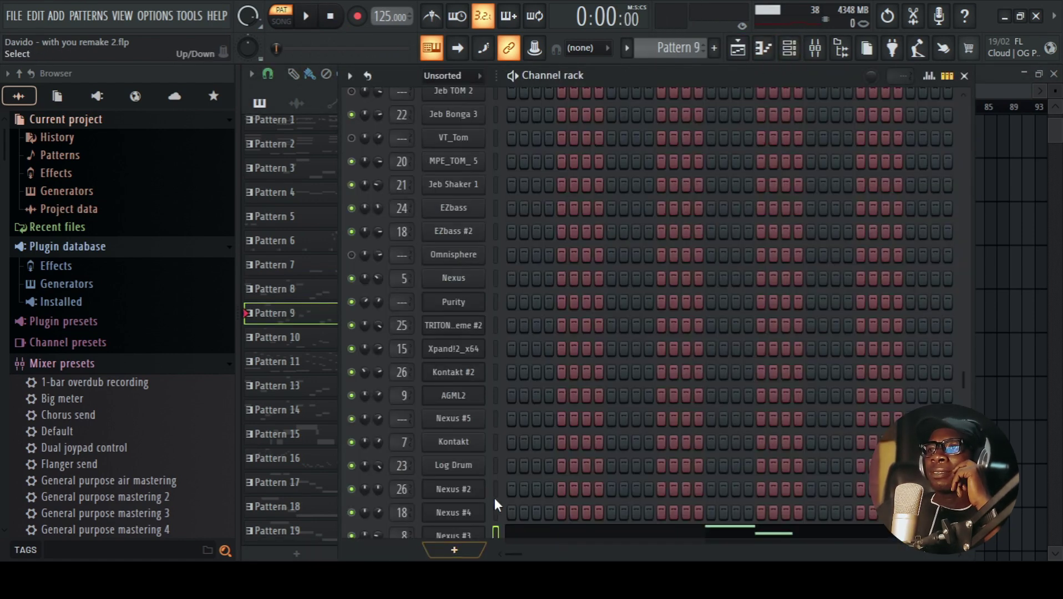
scroll(495, 498, "down", 3)
left_click(463, 399)
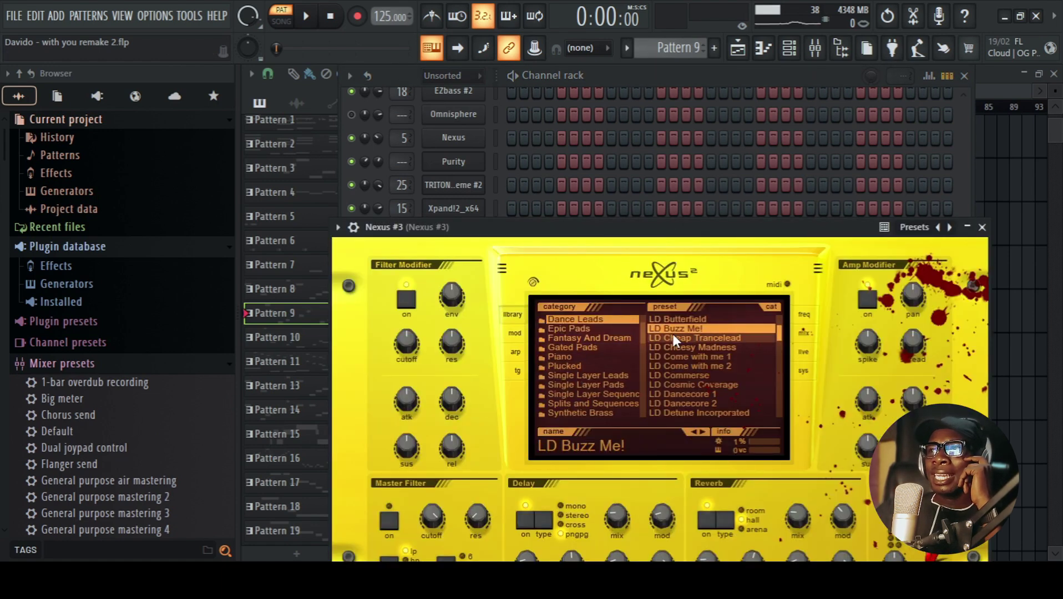
key("space")
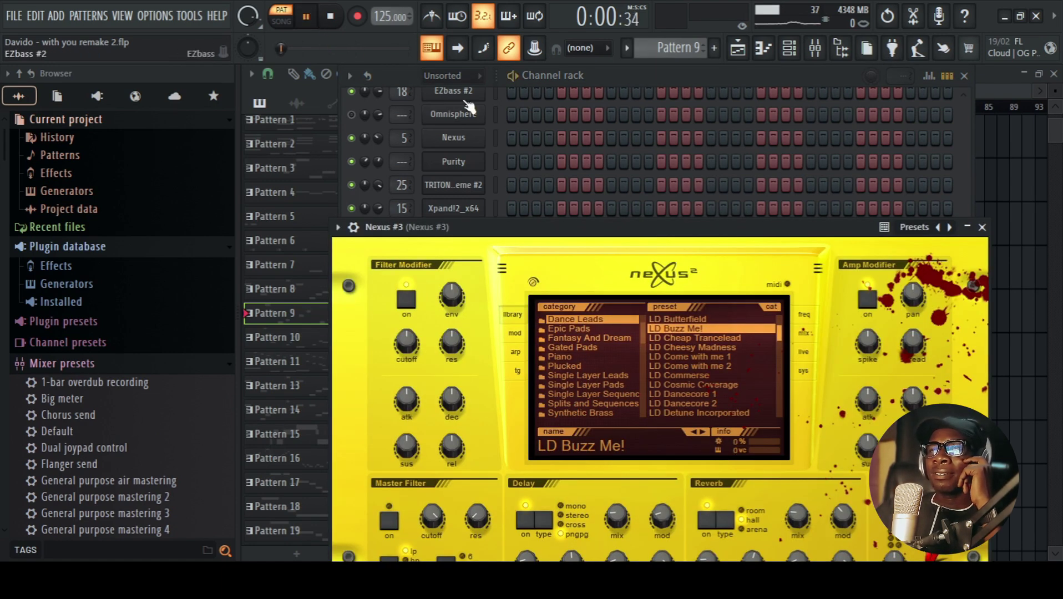
- Show Pattern 9's Nexus #3 notes in the channel rack, reopen the Nexus #3 instrument, and stop playback
left_click(617, 73)
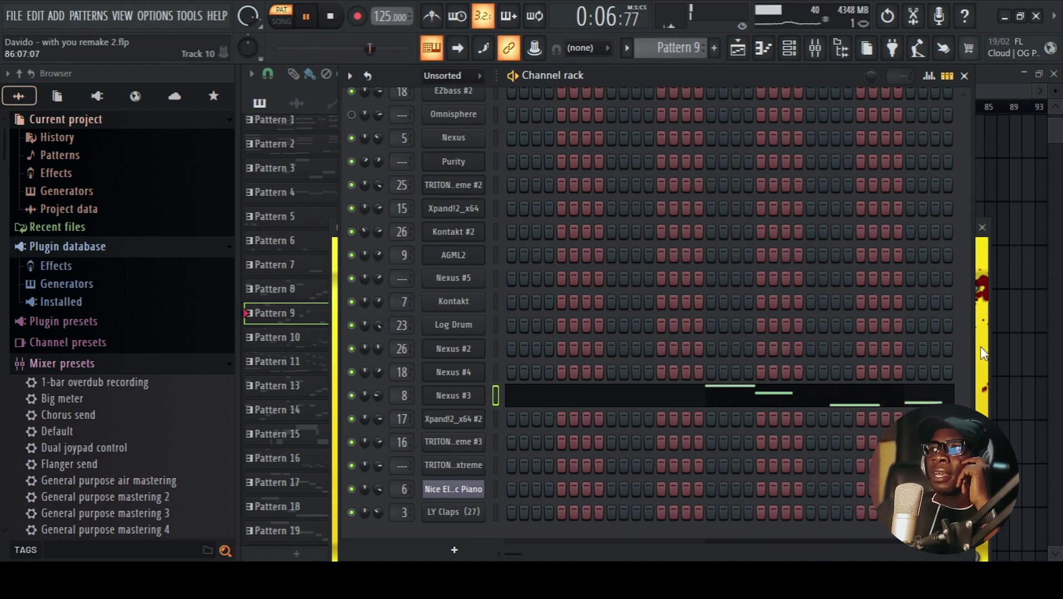
left_click(469, 395)
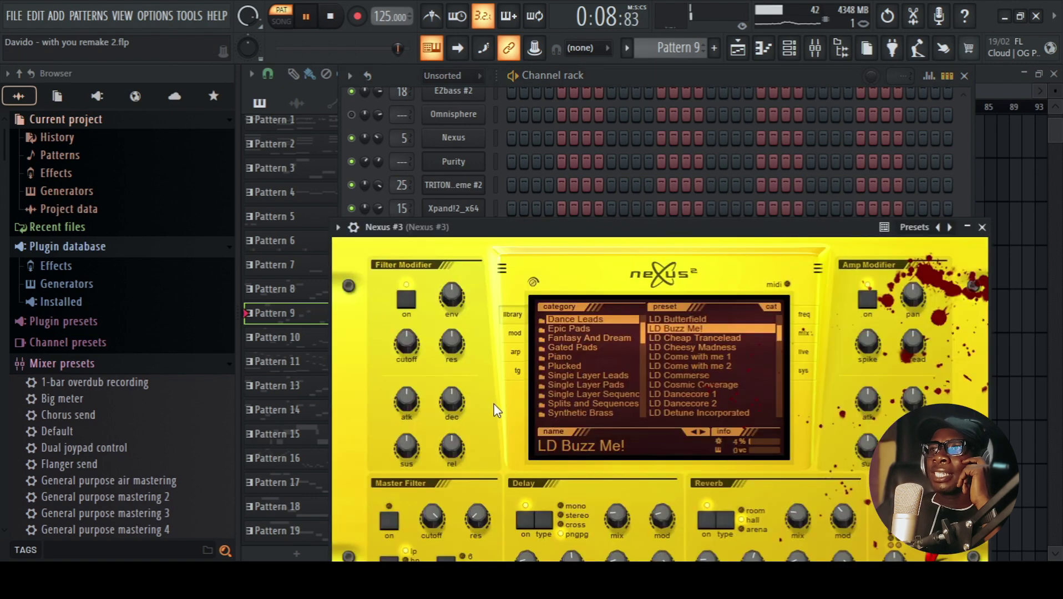
left_click(330, 16)
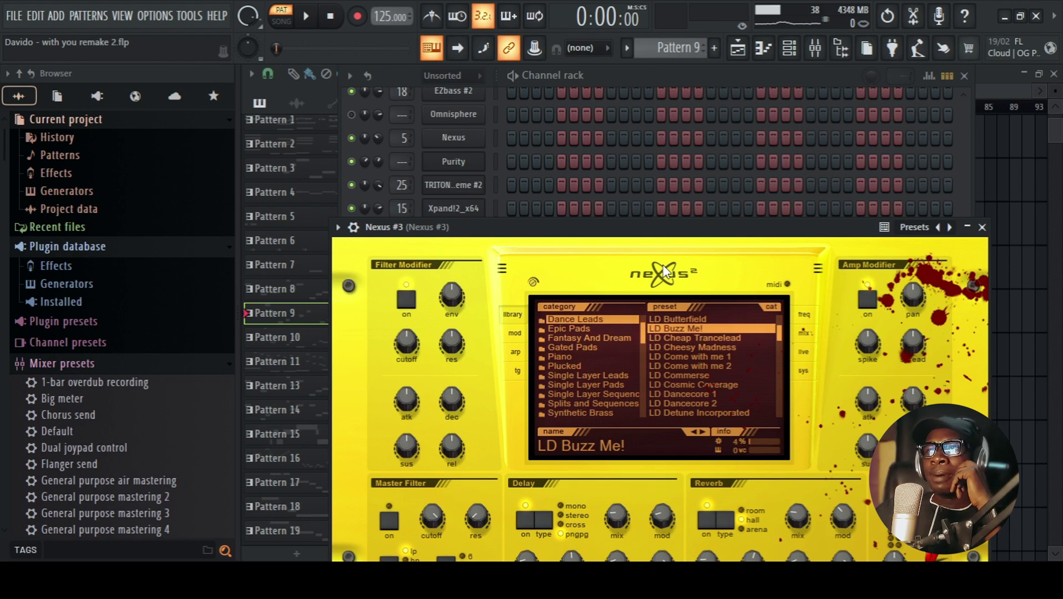
- Return to the playlist and play the song from bar 17, where the Track 9 clips start, then stop
left_click(739, 54)
left_click(560, 107)
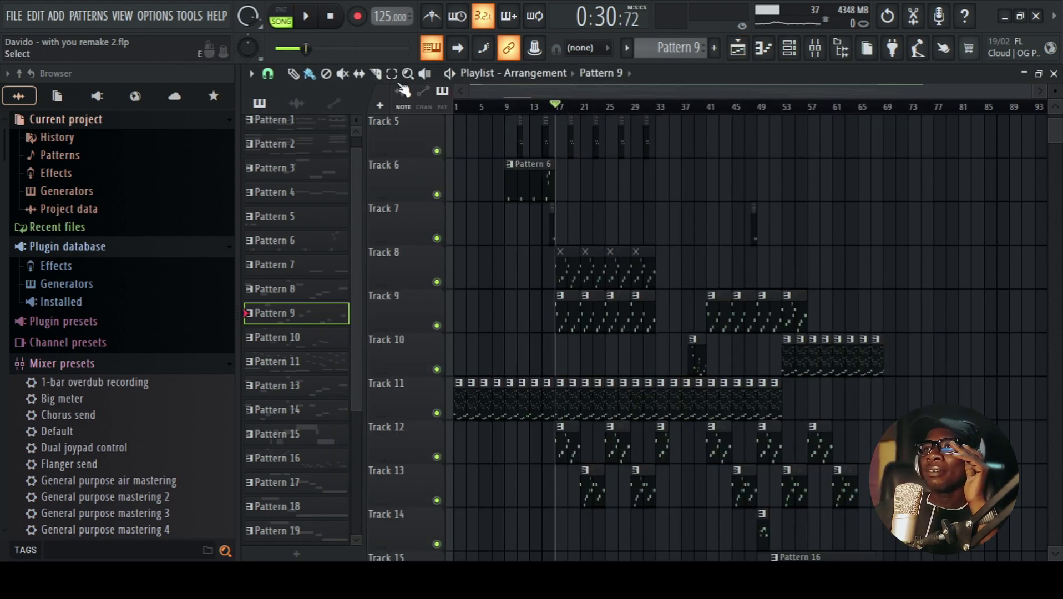
key("space")
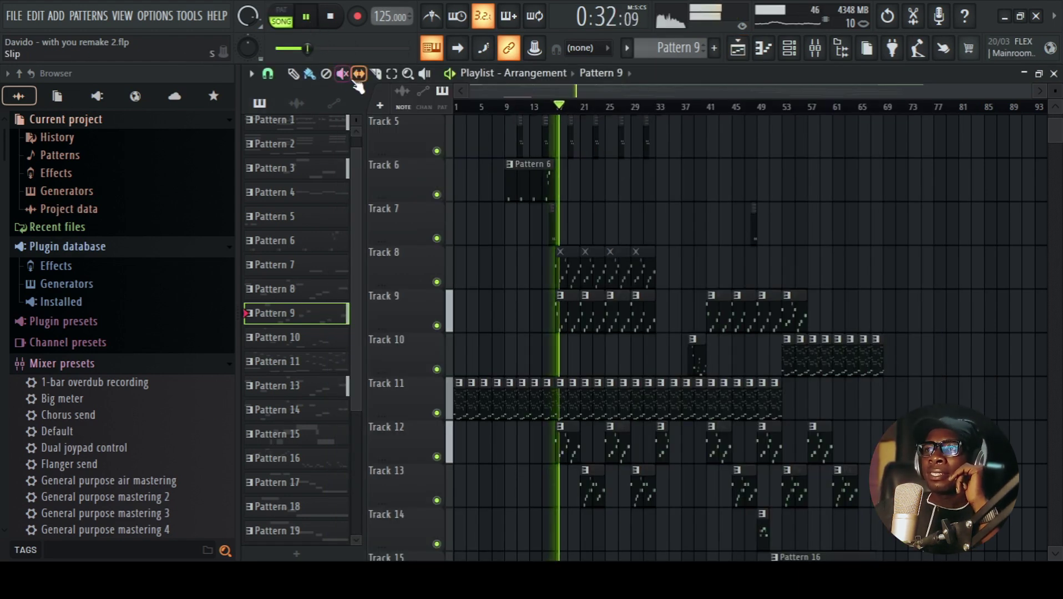
left_click(332, 17)
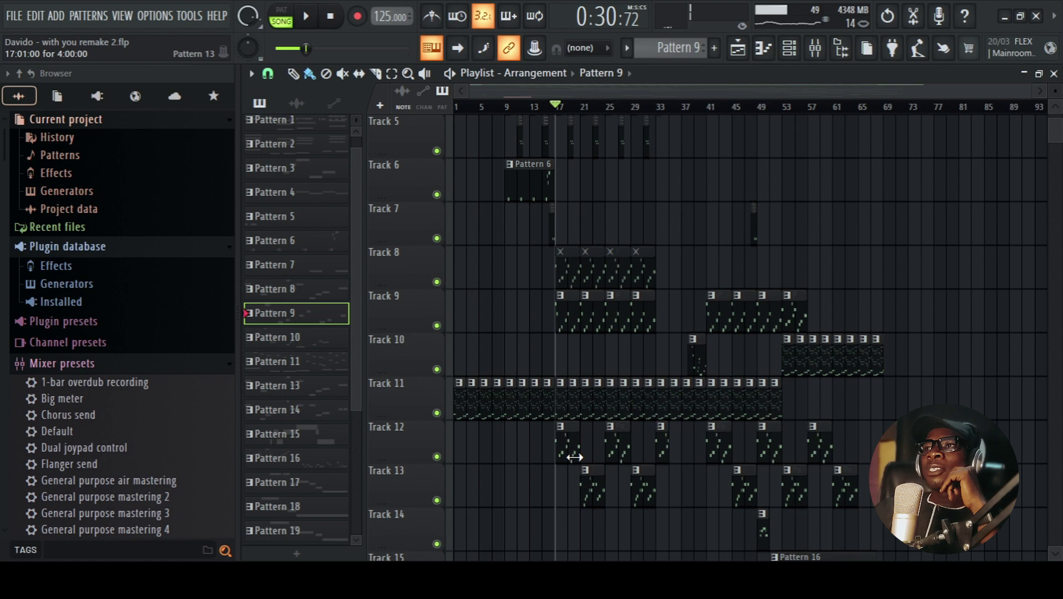
- Select the first Pattern 13 clip on Track 12, show its notes in the channel rack, and open its EZbass #2 instrument
left_click(574, 457)
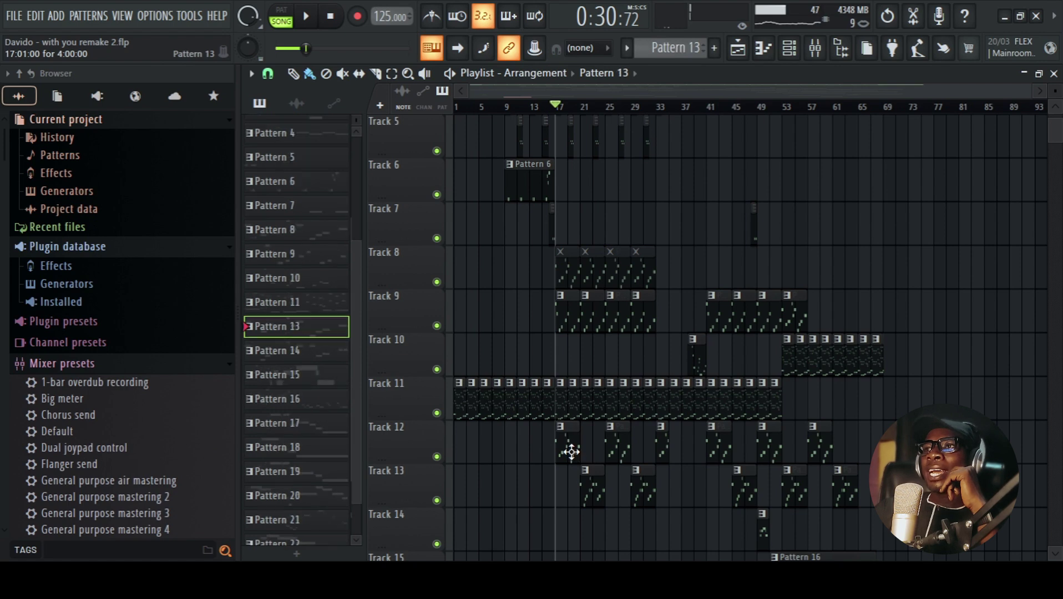
left_click(802, 54)
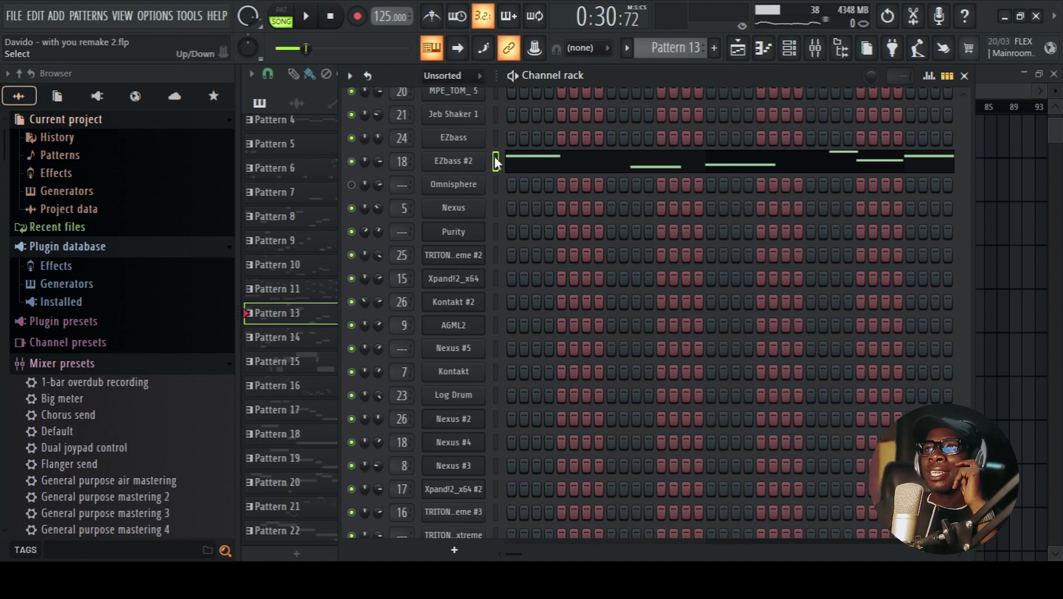
left_click(470, 160)
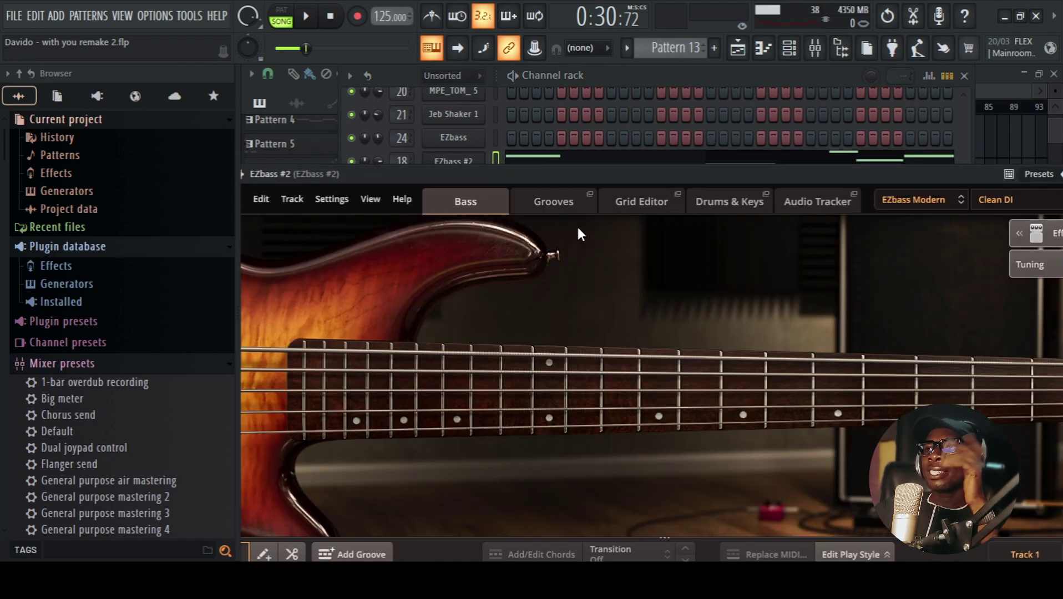
- Select the first Pattern 14 clip on Track 13, show its EZbass #2 notes, and audition it in pattern mode
left_click(738, 48)
scroll(623, 413, "down", 1)
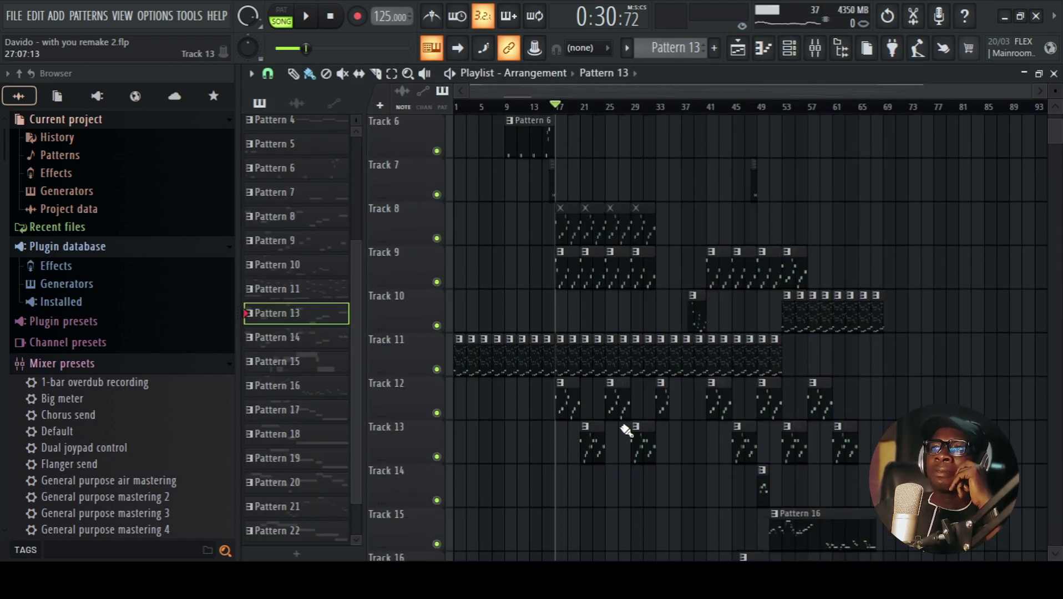
left_click(594, 454)
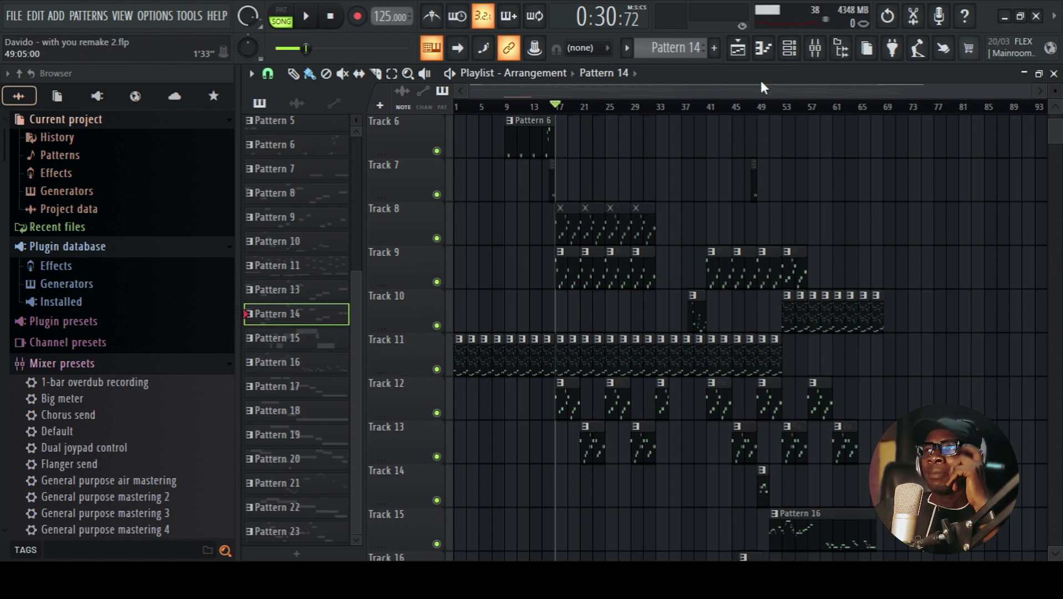
left_click(789, 47)
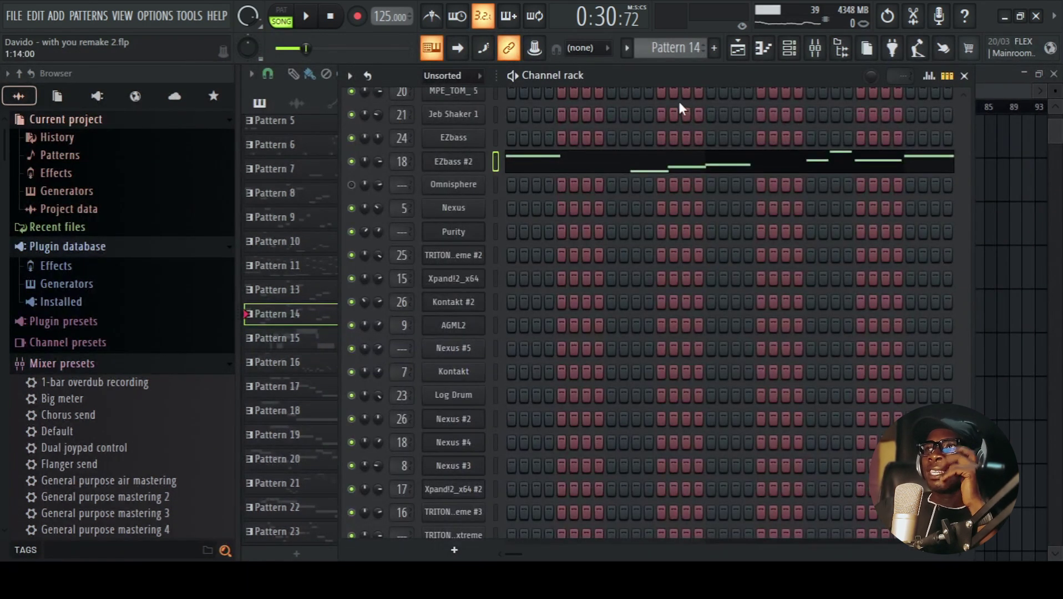
left_click(297, 19)
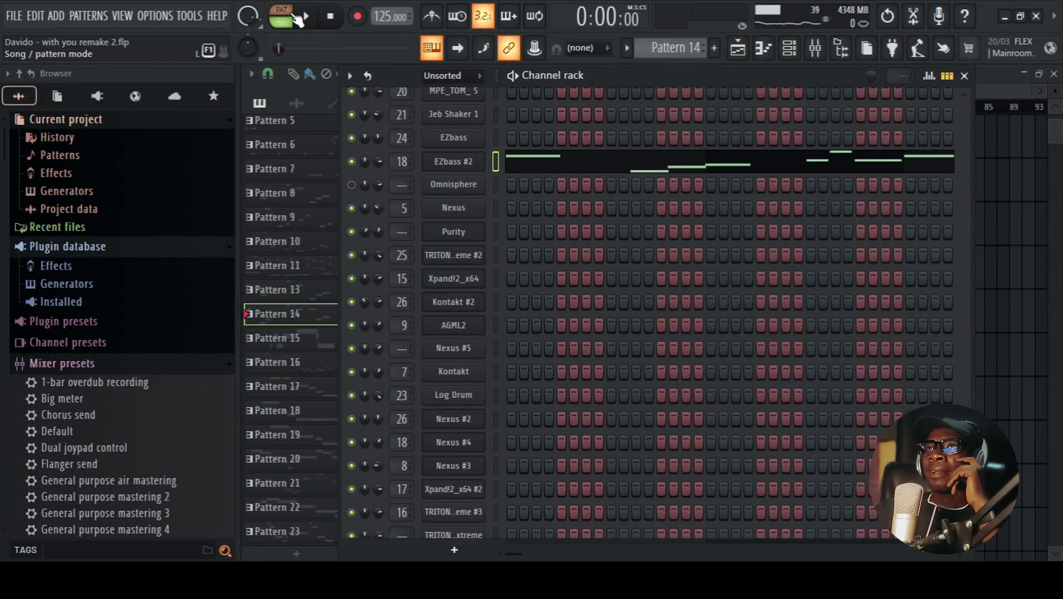
left_click(305, 16)
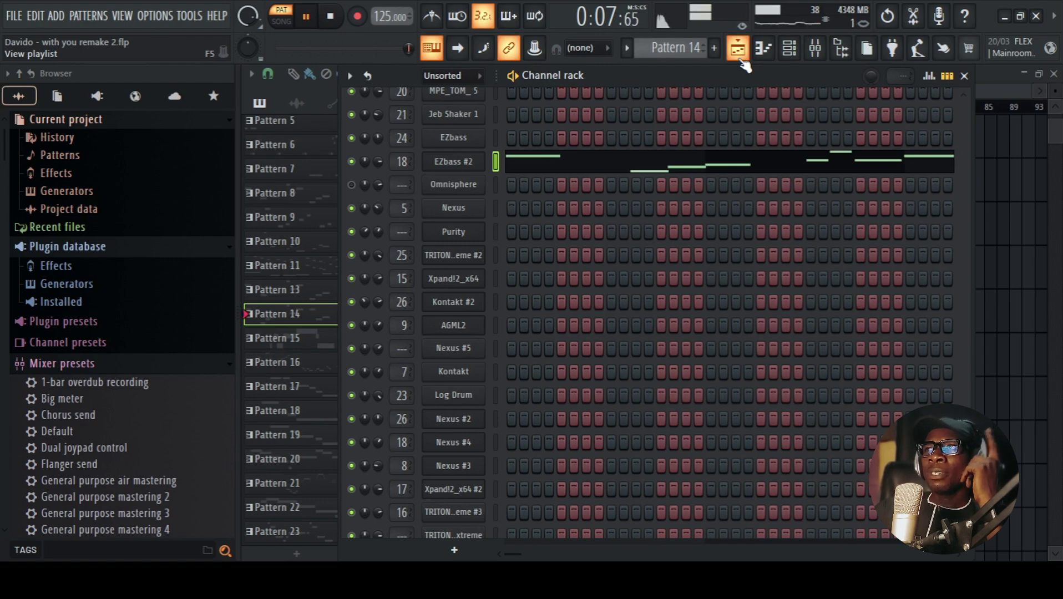
key("space")
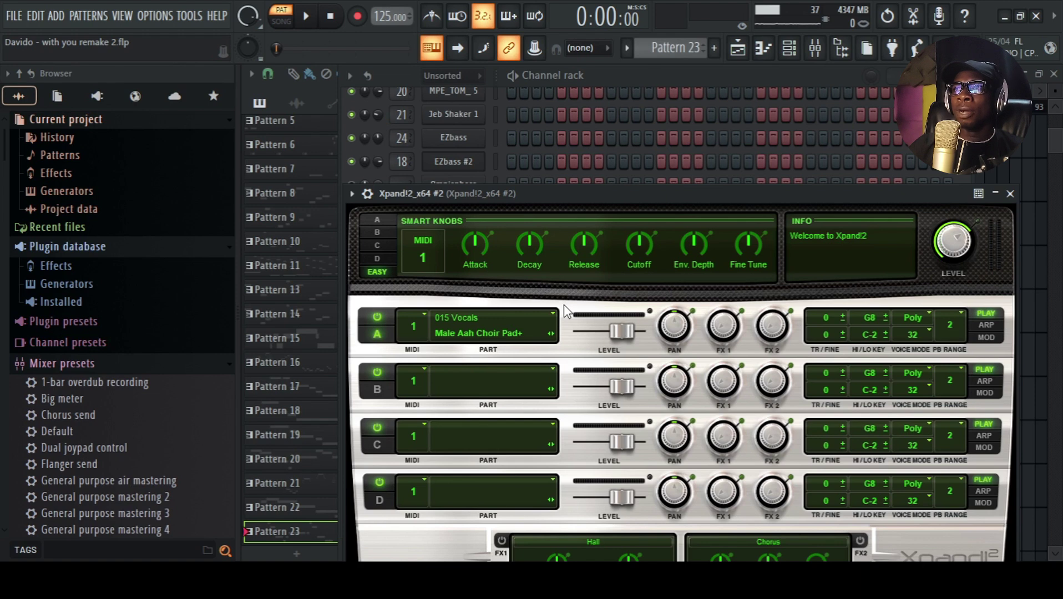
- Audition Pattern 23, show its Xpand!2_x64 #2 notes in the channel rack, and stop playback
left_click(308, 19)
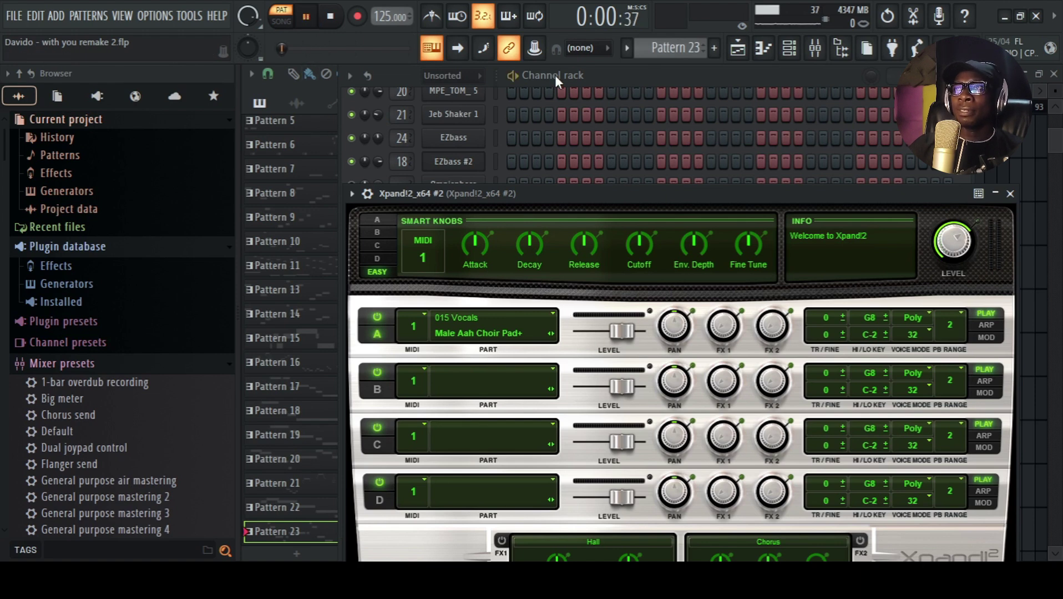
left_click(555, 75)
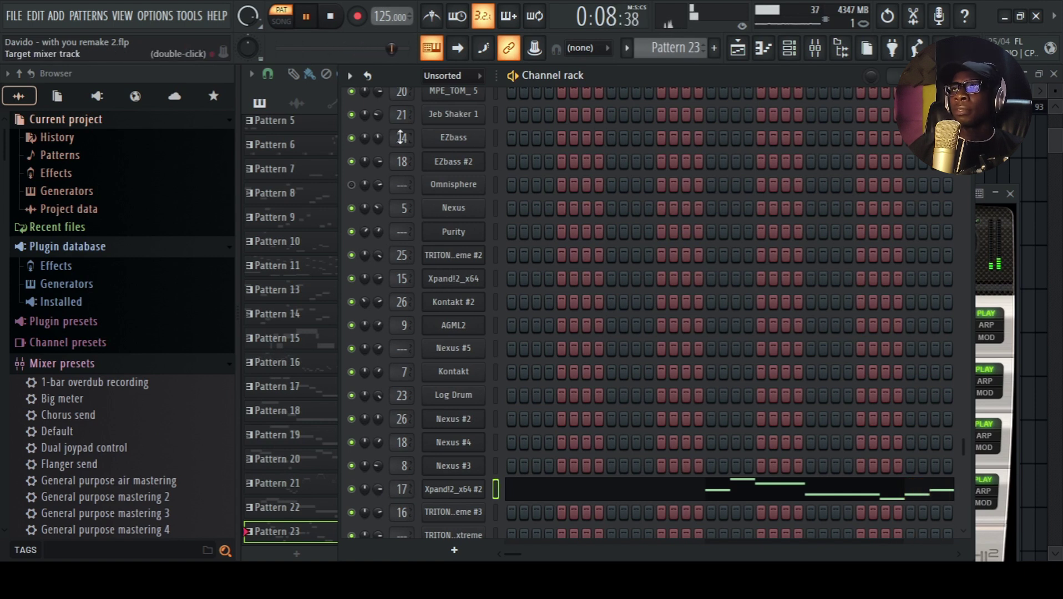
left_click(330, 16)
- Return to the playlist and review the arrangement's clips across Tracks 6 to 23 for remaining parts
left_click(739, 50)
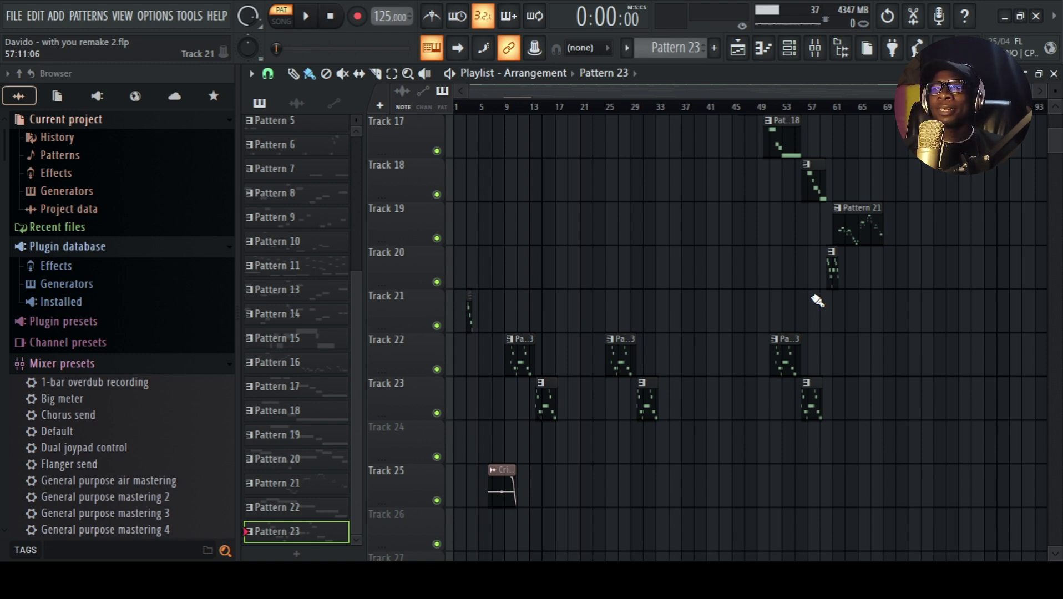
scroll(749, 217, "up", 6)
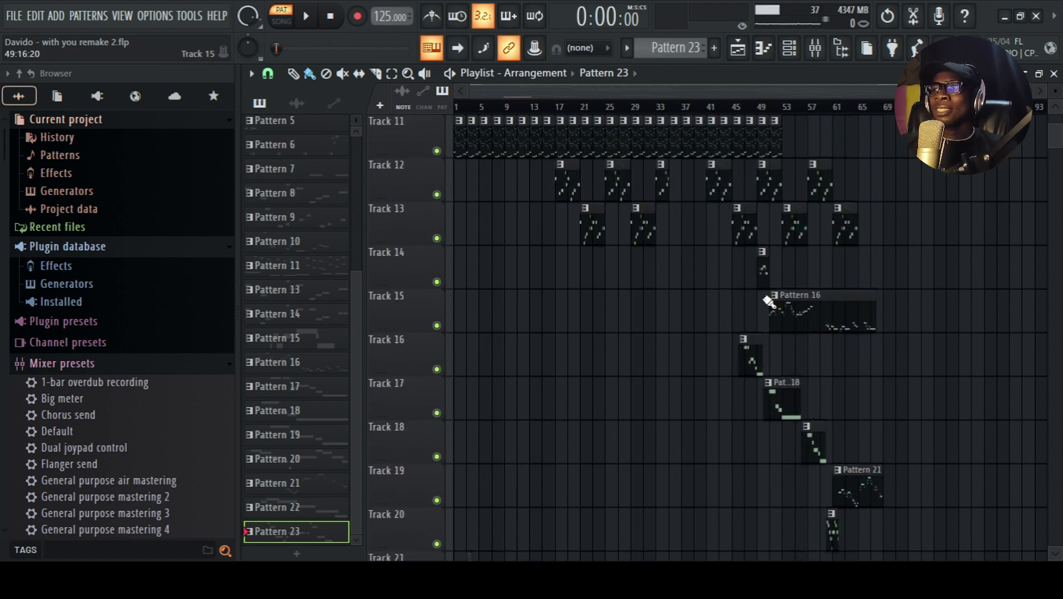
scroll(657, 259, "up", 1)
scroll(624, 330, "up", 4)
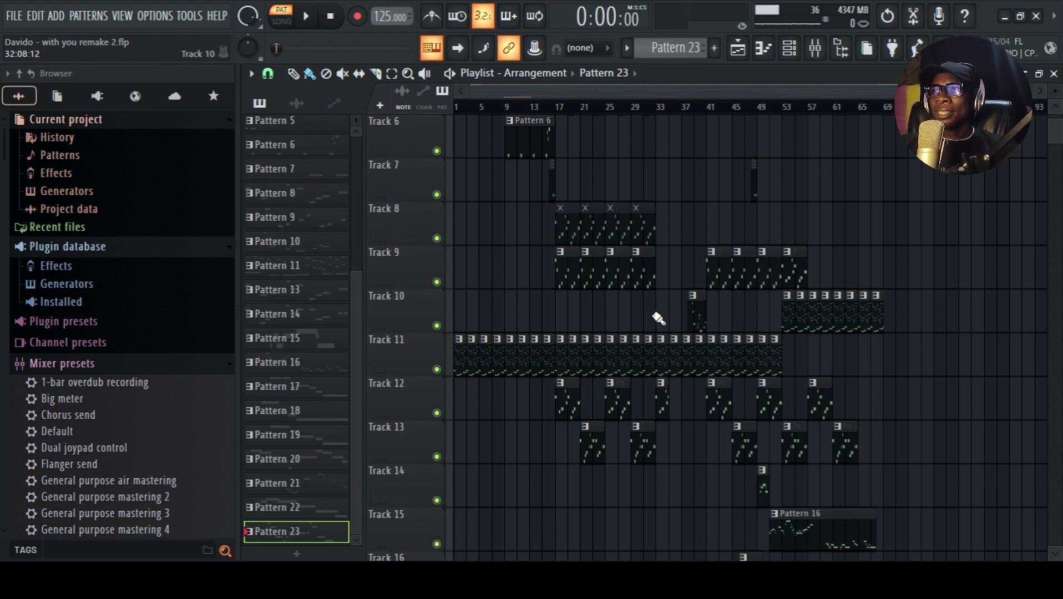
scroll(660, 321, "down", 4)
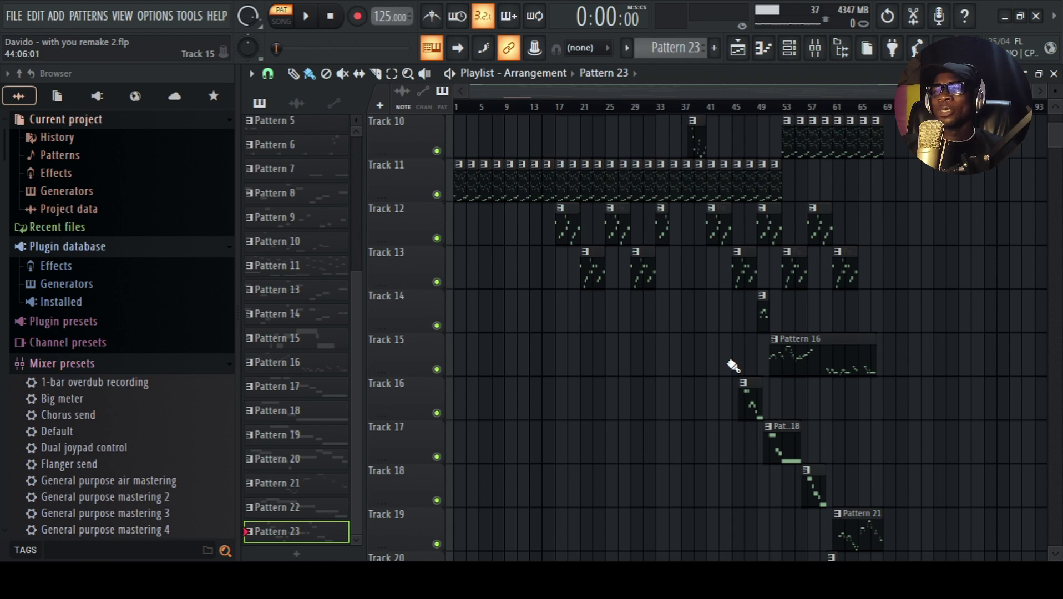
scroll(731, 363, "down", 1)
scroll(734, 364, "up", 1)
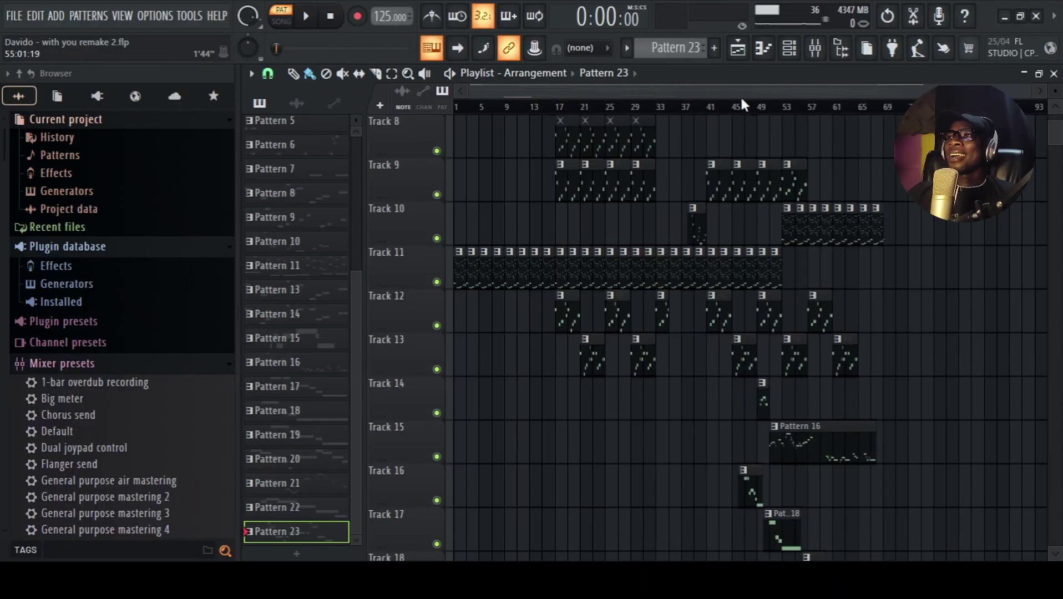
- Open the Pattern 10 clip on Track 10 in the piano roll, show its channel rack notes, and open the Nexus #4 instrument
left_click(697, 232)
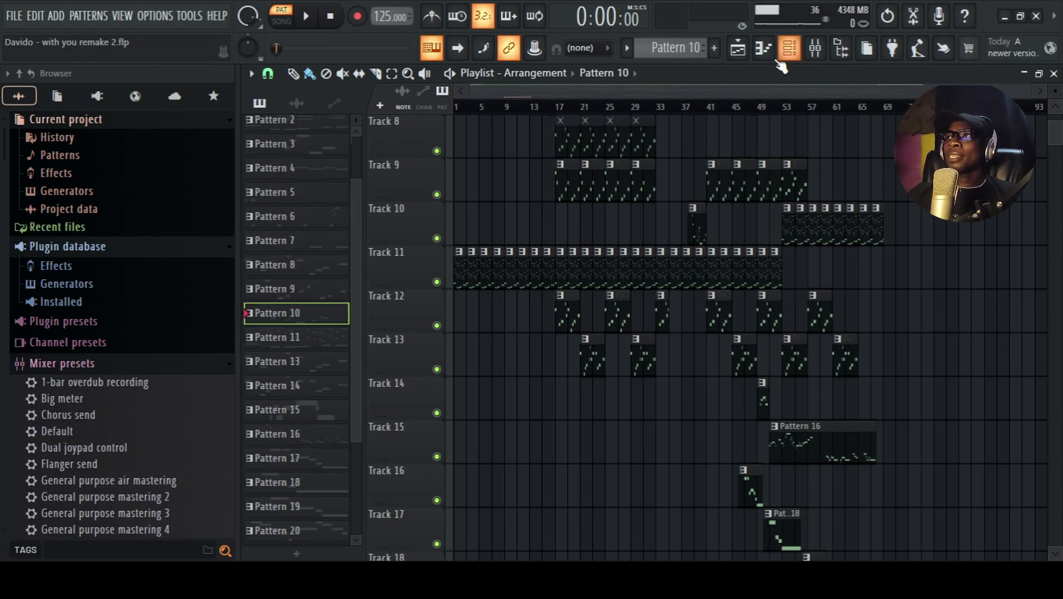
double_click(698, 223)
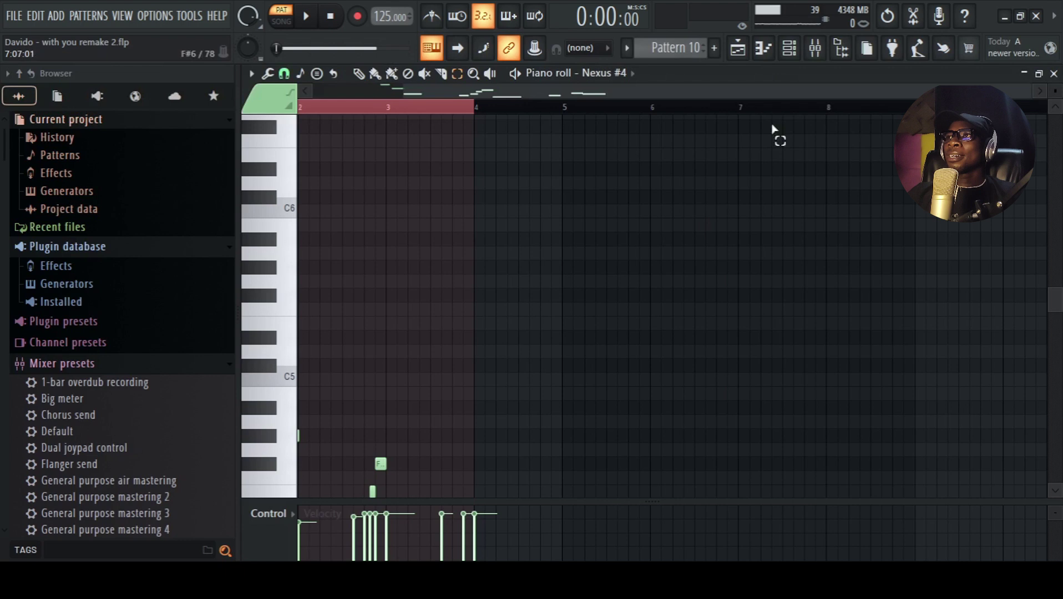
left_click(789, 47)
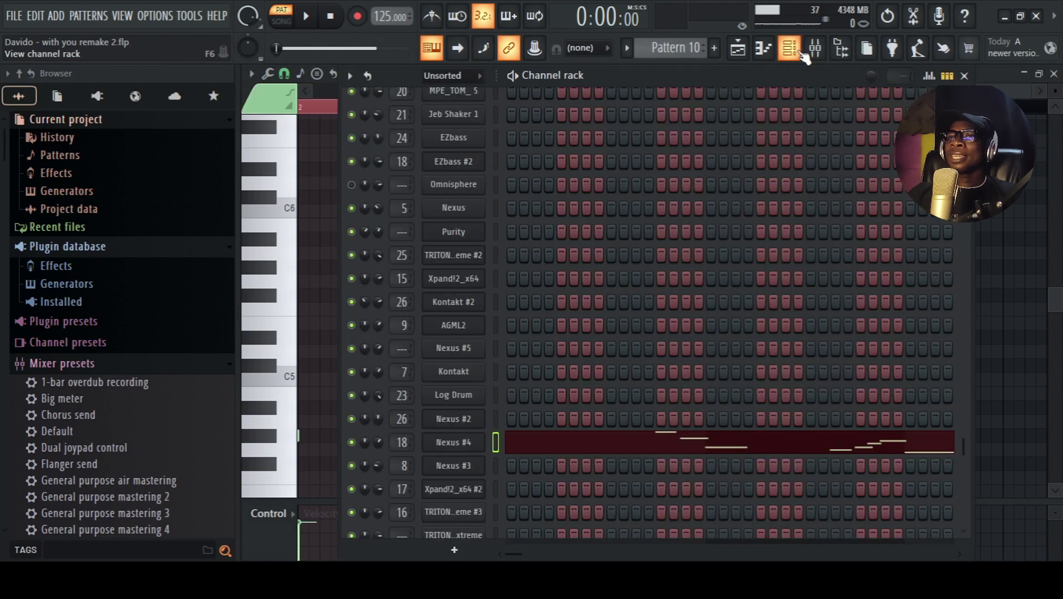
left_click(454, 442)
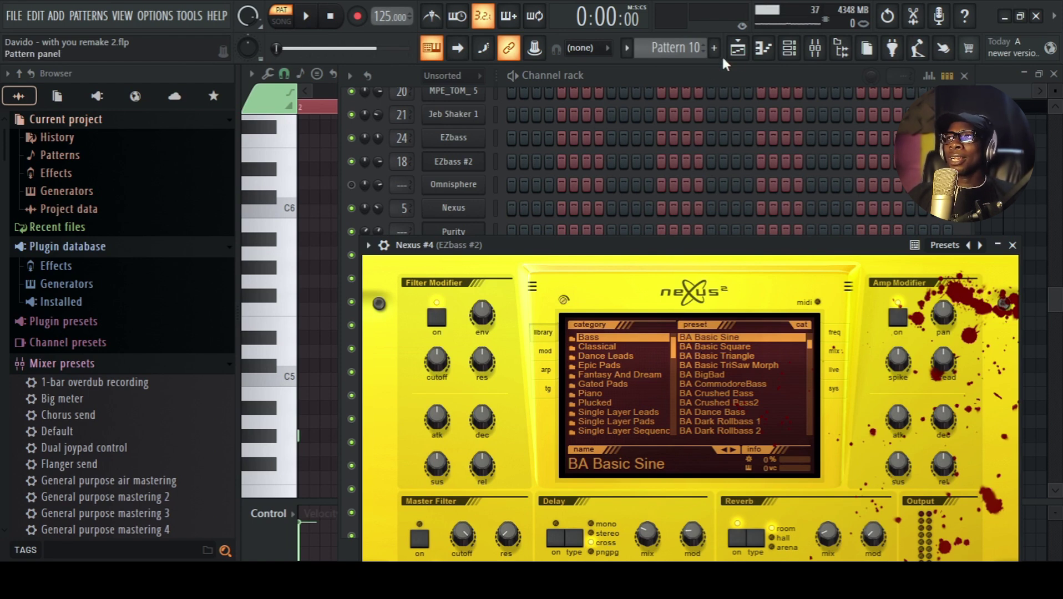
- Play the song from bar 38 across the Pattern 10 clip on Track 10, and stop playback
left_click(737, 49)
left_click(687, 106)
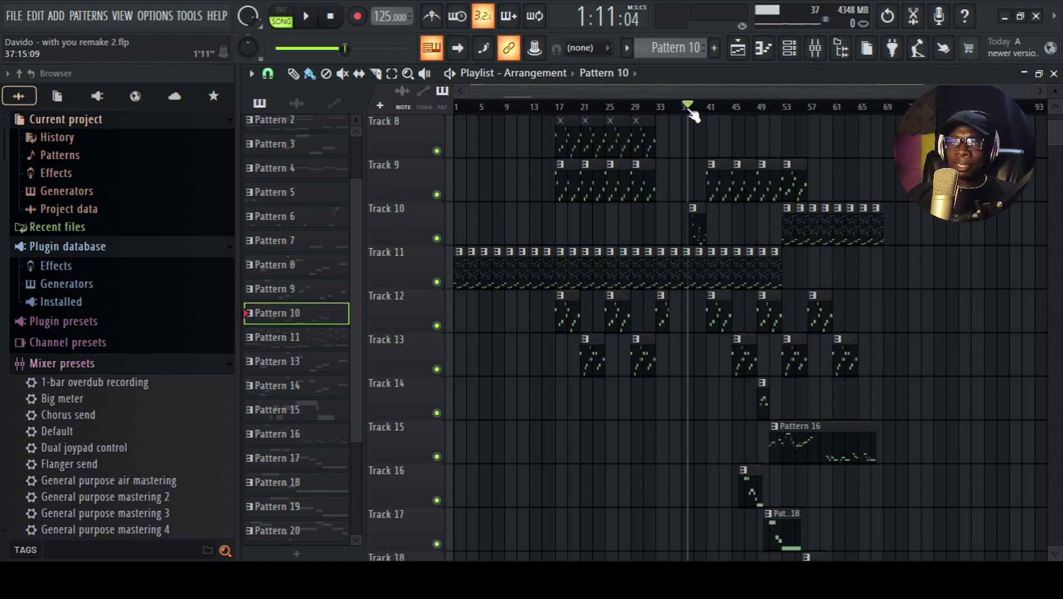
key("space")
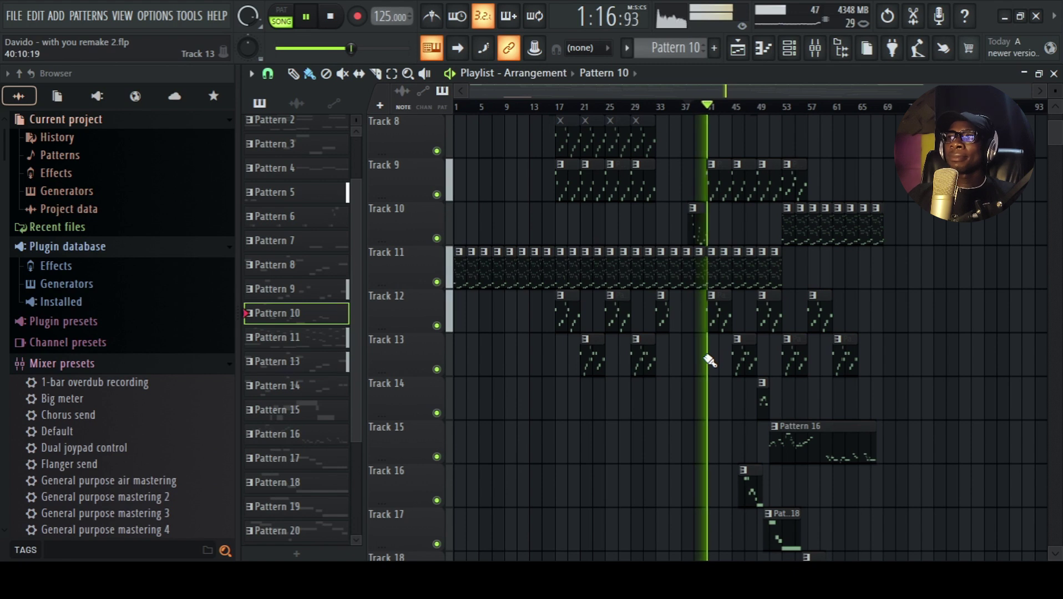
key("space")
- Open the Pattern 16 clip on Track 15 in the piano roll and audition its Kontakt #2 notes in pattern mode
scroll(712, 358, "down", 2)
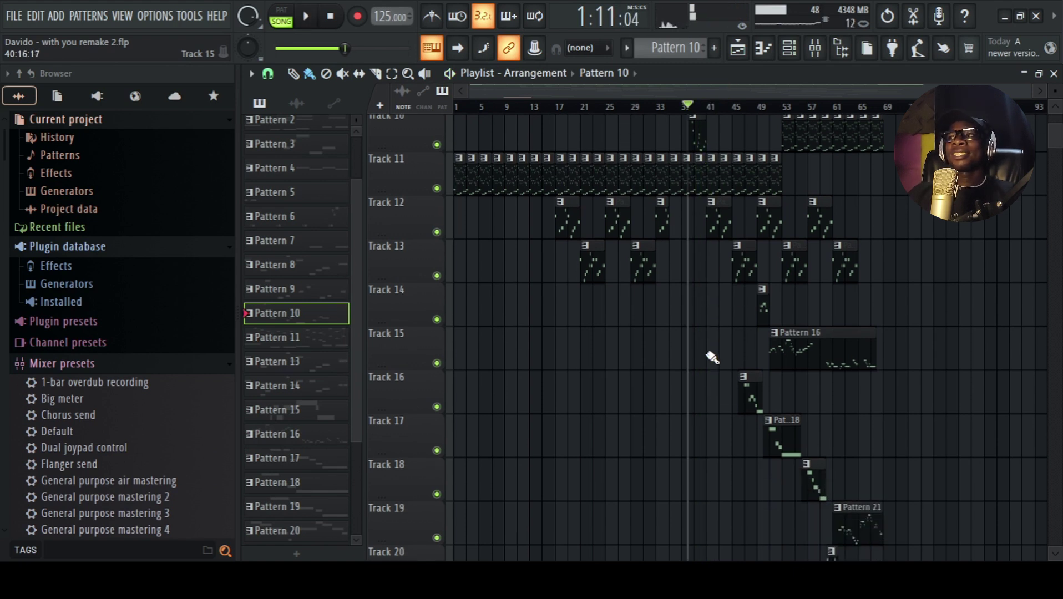
scroll(712, 358, "down", 4)
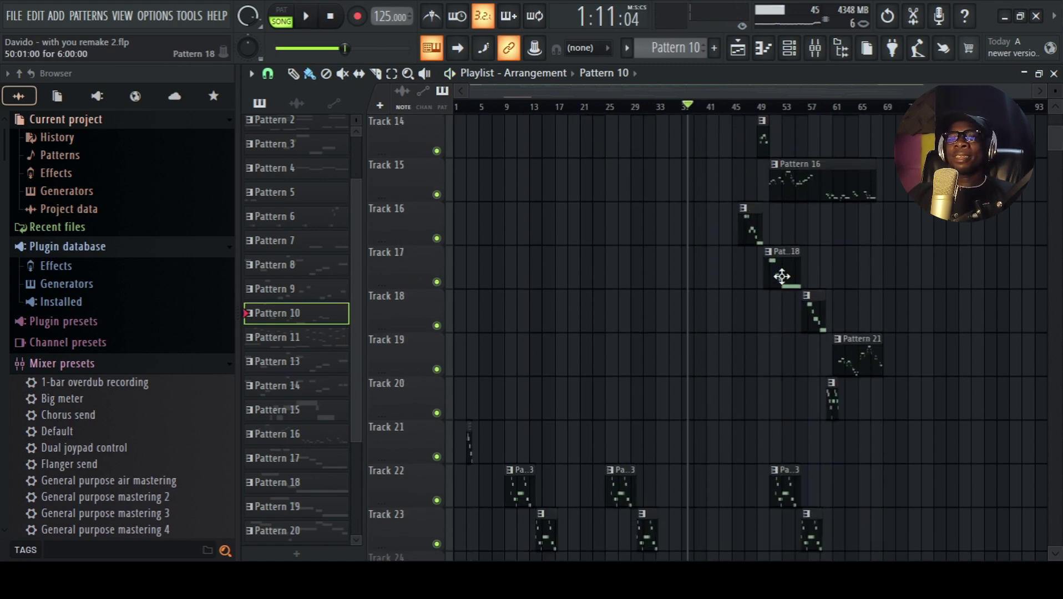
double_click(812, 185)
key("l")
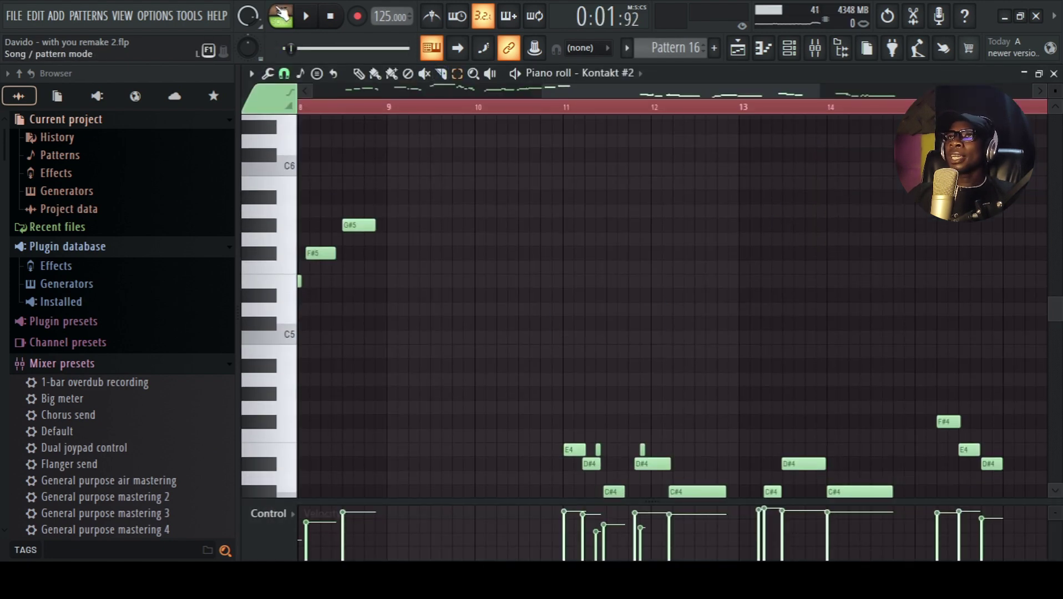
key("space")
scroll(560, 100, "down", 5)
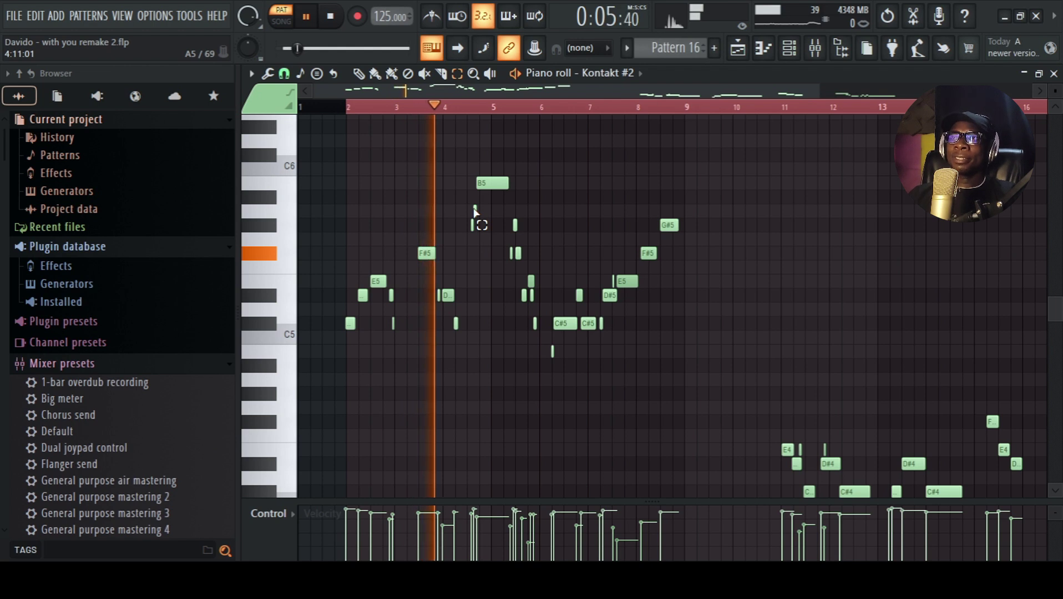
key("space")
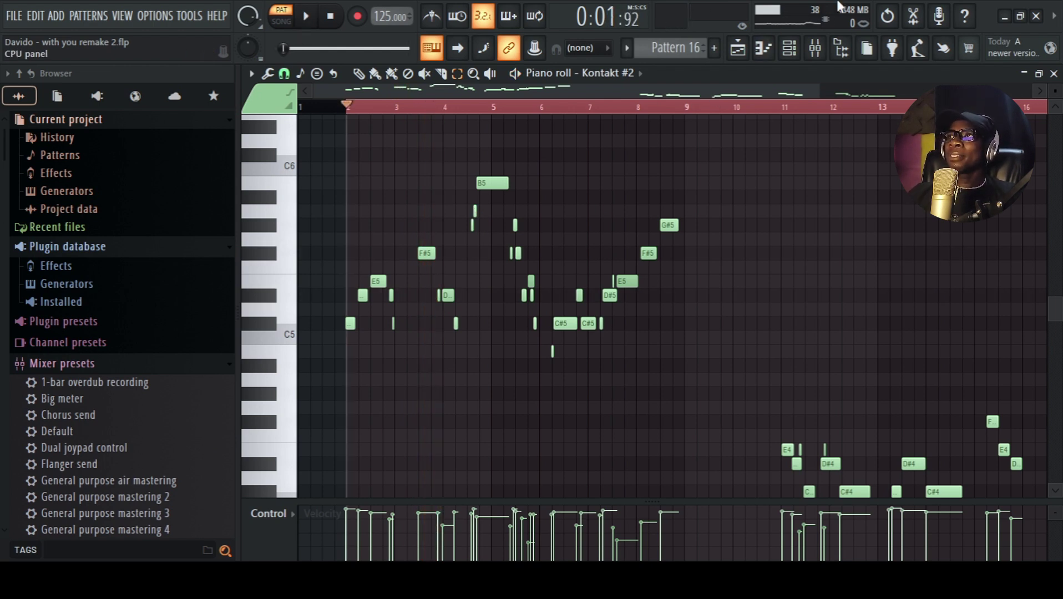
- Return to the playlist, audition the Pattern 21 clip on Track 19 in pattern mode, and show its TRITON Extreme #2 notes in the channel rack
left_click(738, 48)
scroll(779, 270, "up", 3)
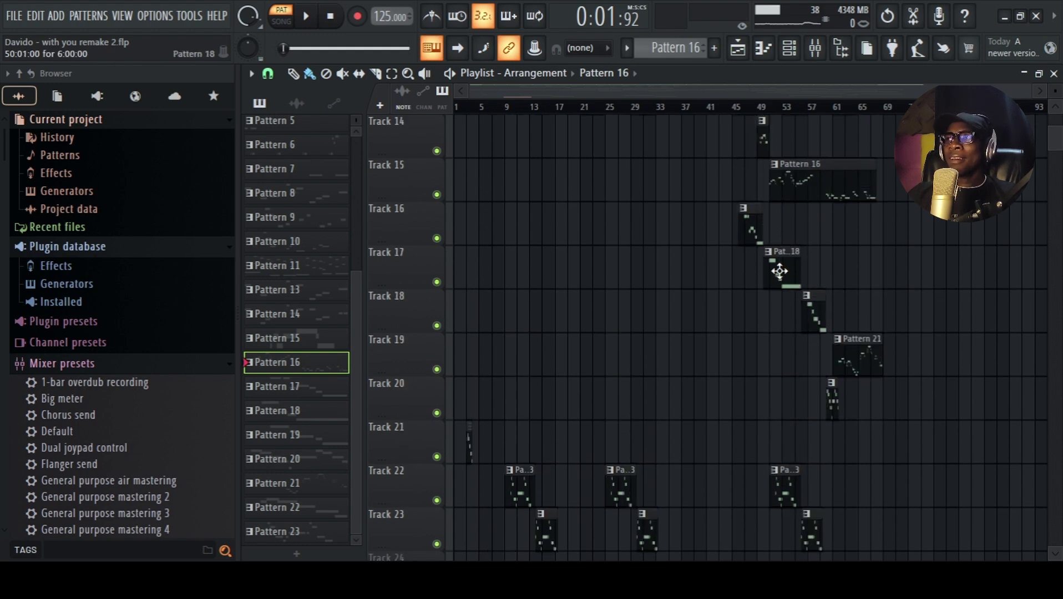
left_click(863, 358)
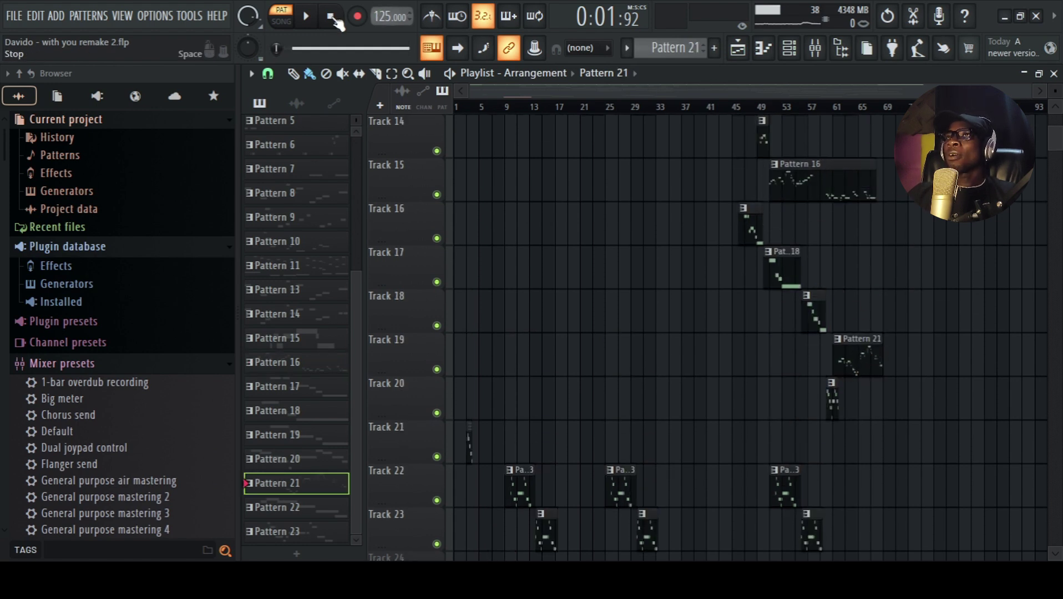
key("space")
left_click(789, 49)
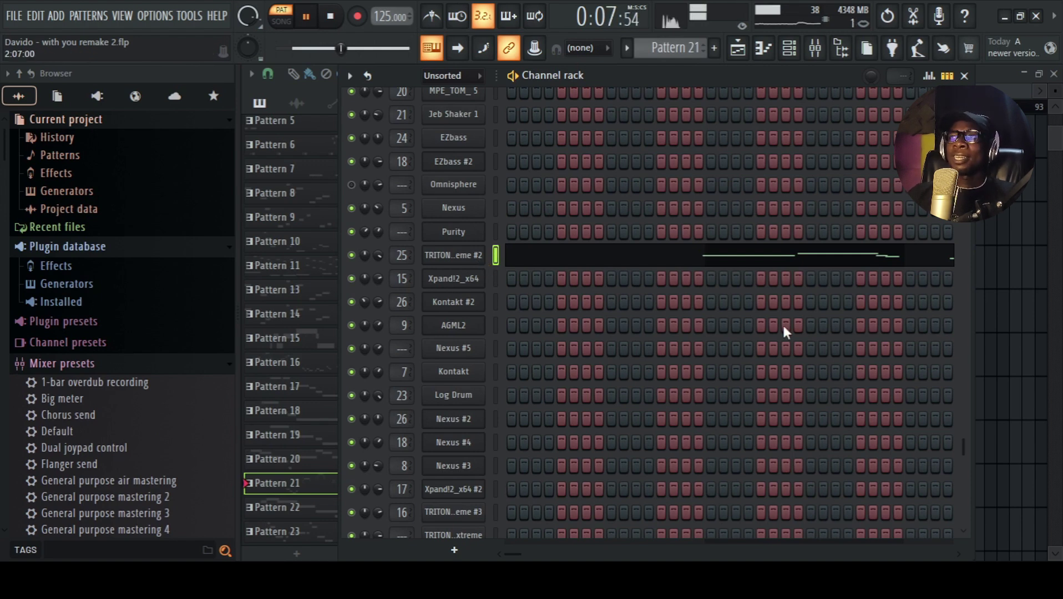
key("space")
left_click(724, 63)
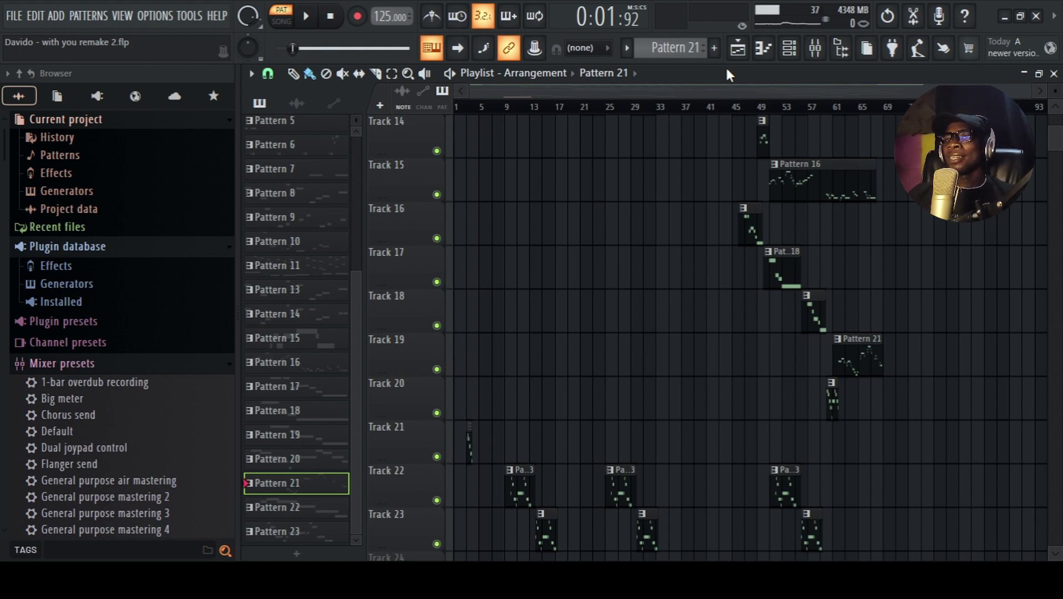
- Play the song from bar 45 across the Pattern 16 to Pattern 21 clips on Tracks 15 to 20, and stop playback
left_click(738, 108)
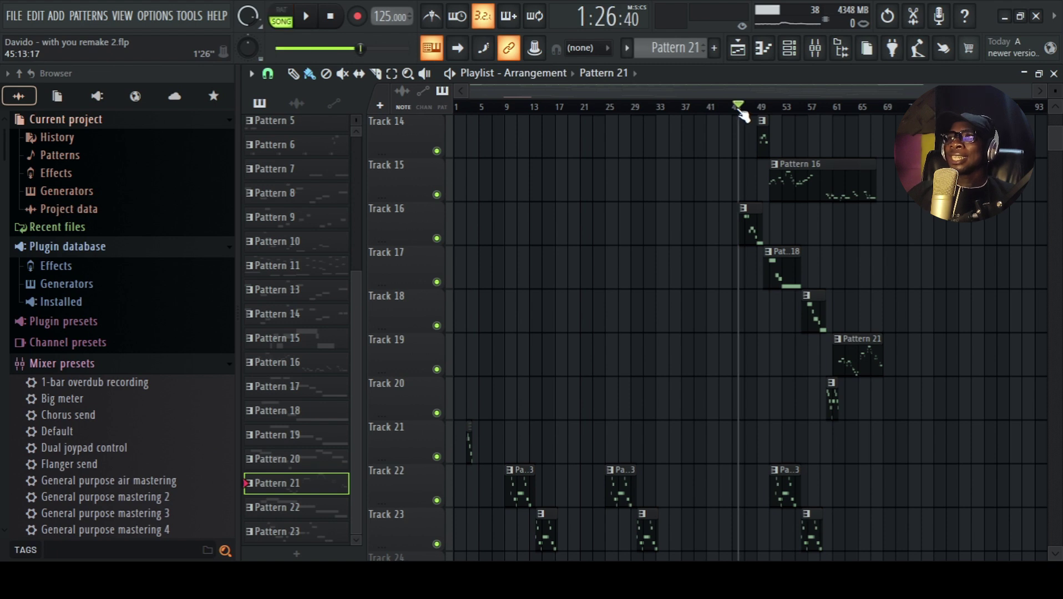
left_click(732, 107)
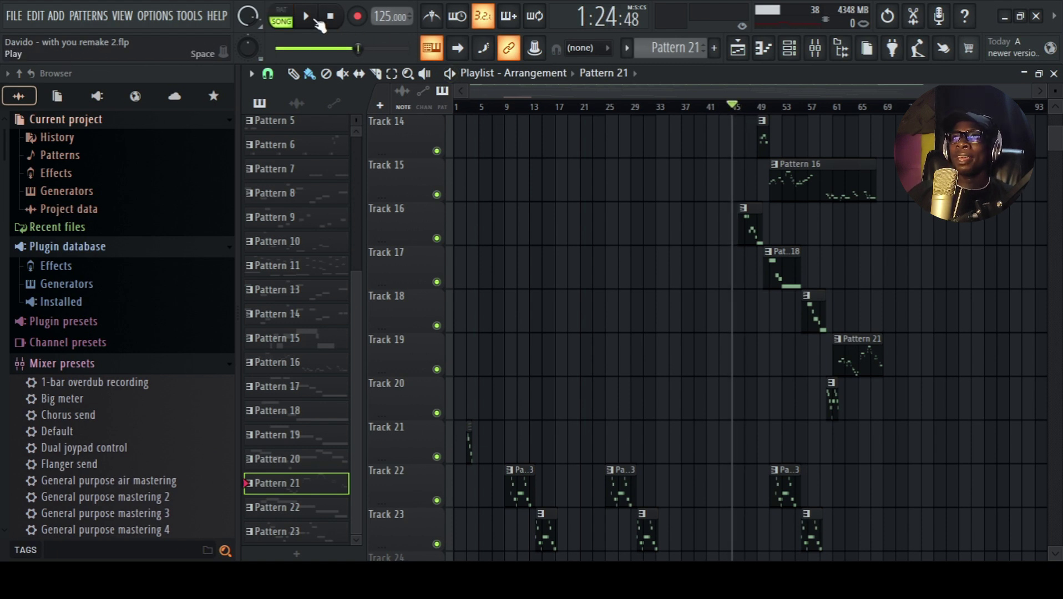
left_click(312, 19)
scroll(641, 303, "up", 4)
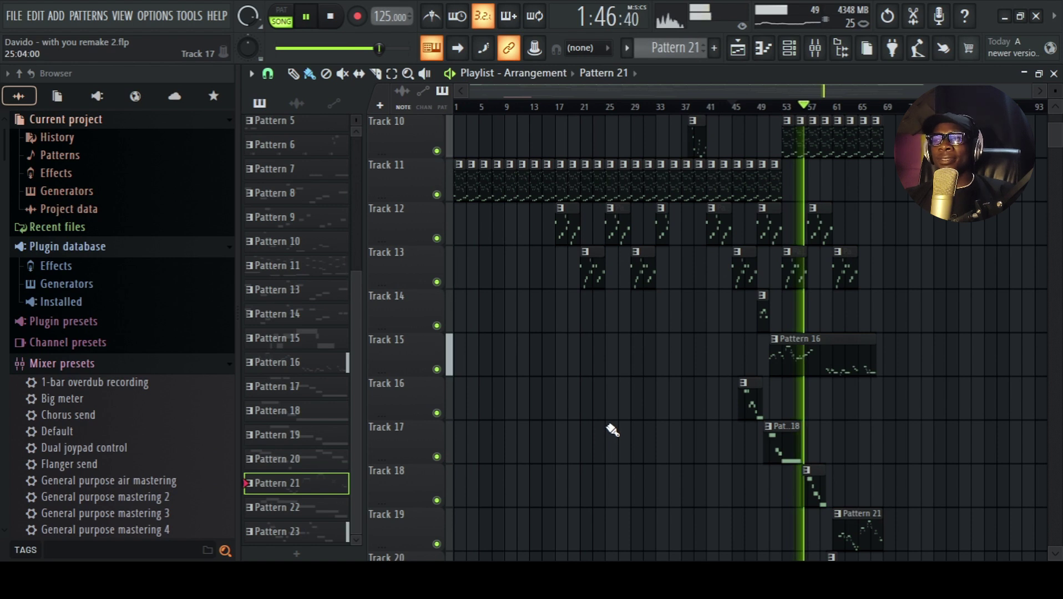
scroll(806, 415, "down", 4)
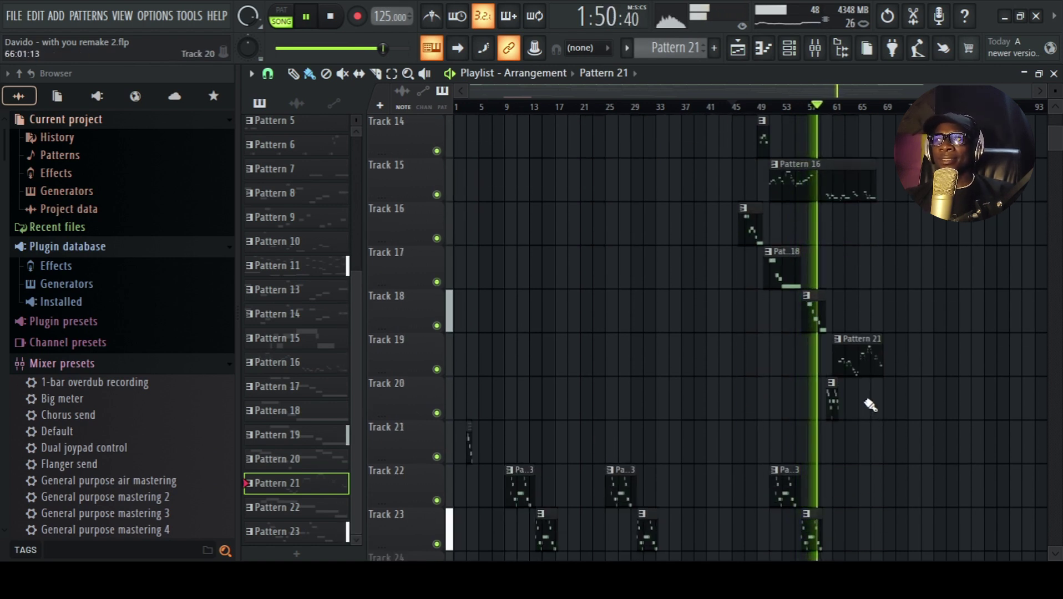
scroll(868, 407, "up", 2)
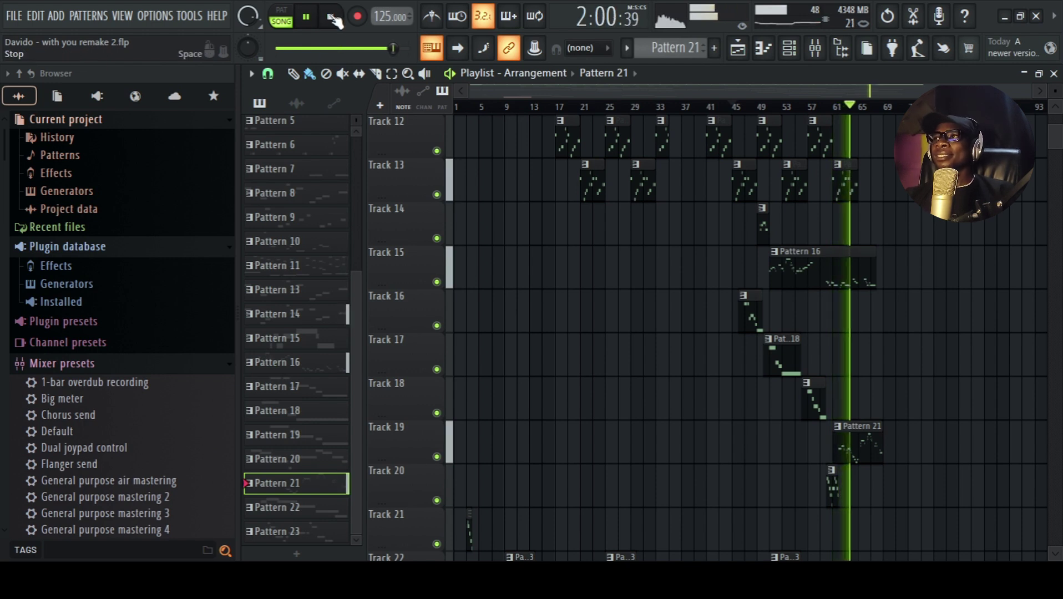
left_click(332, 18)
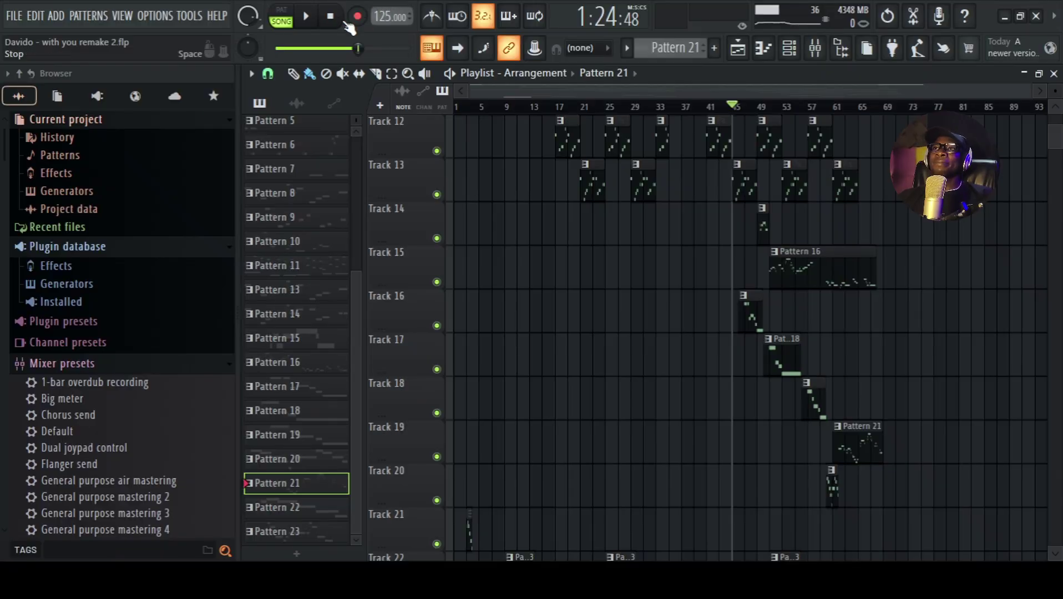
- Play the whole song from the beginning and review the arrangement's clips from Track 19 up to Track 1 during playback
left_click(331, 17)
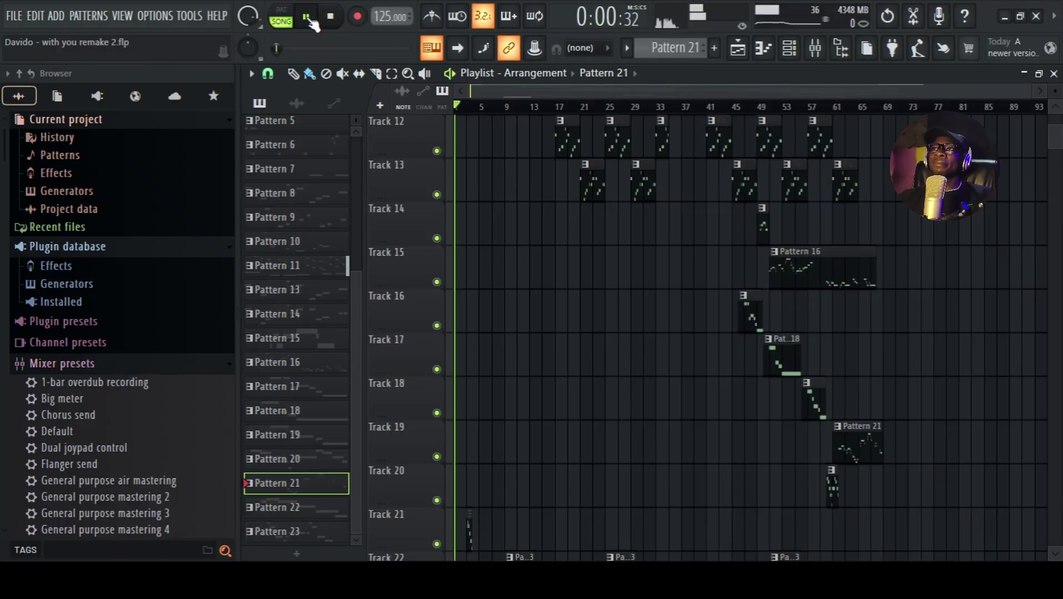
scroll(556, 494, "up", 2)
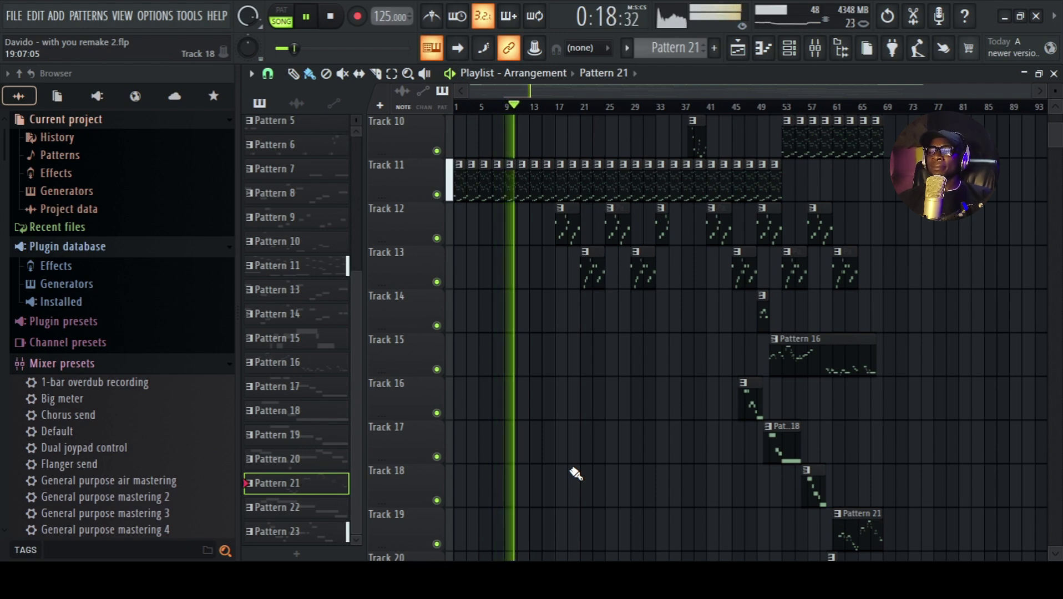
scroll(575, 473, "up", 6)
scroll(576, 474, "up", 1)
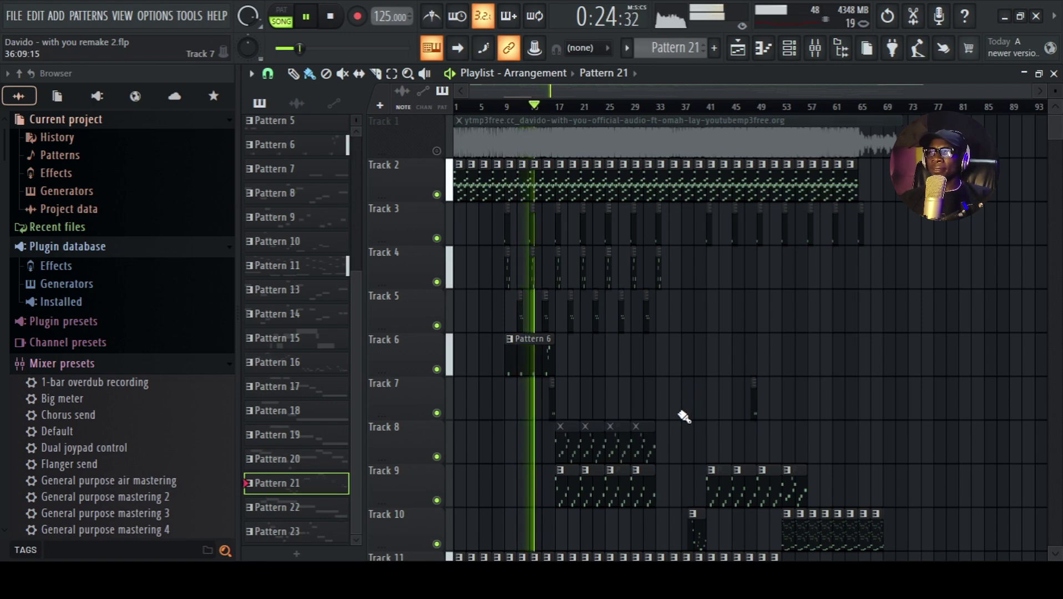
scroll(681, 420, "down", 3)
scroll(678, 420, "up", 3)
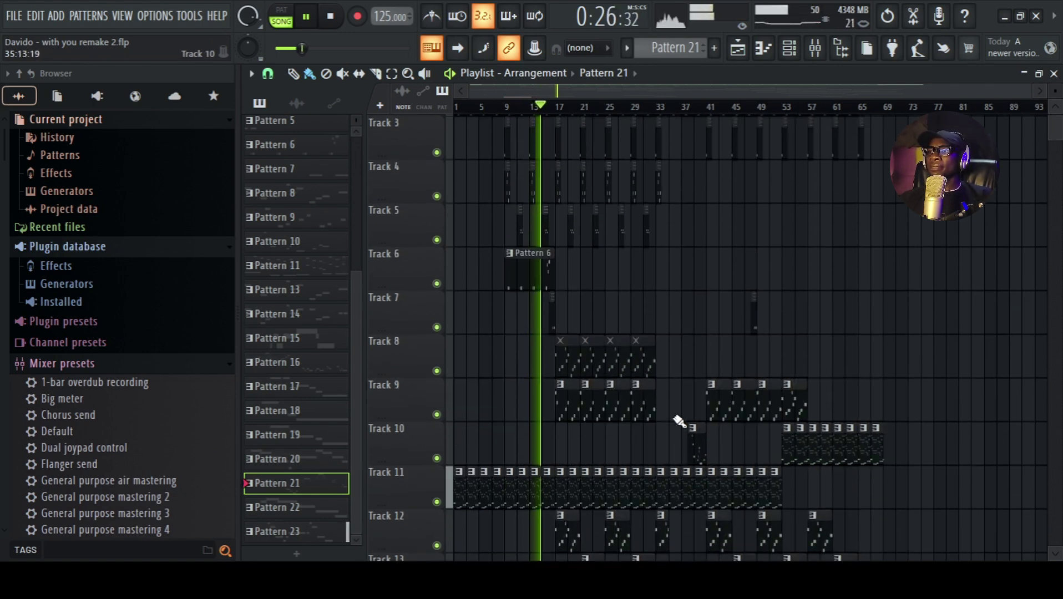
scroll(679, 422, "down", 2)
scroll(677, 422, "up", 2)
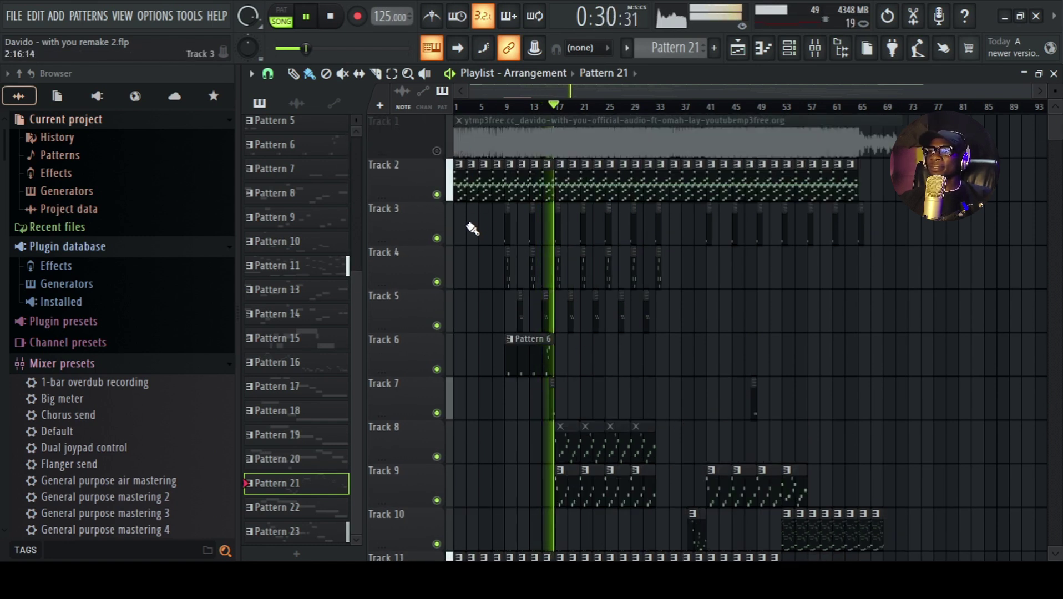
- Repeatedly unmute and mute the original song's audio on Track 1 during playback to compare it with the remake
left_click(437, 151)
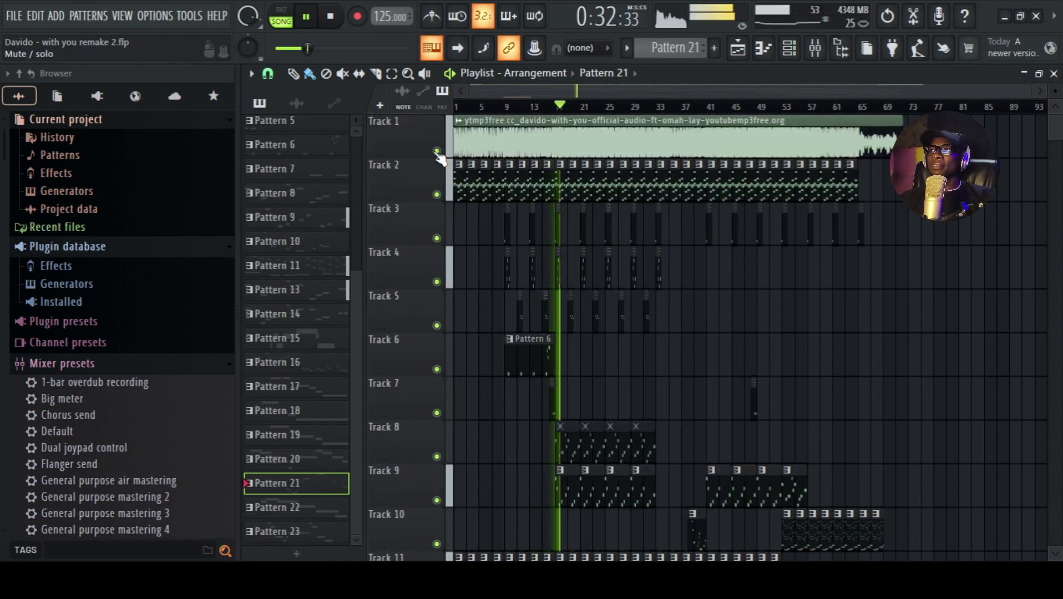
left_click(437, 152)
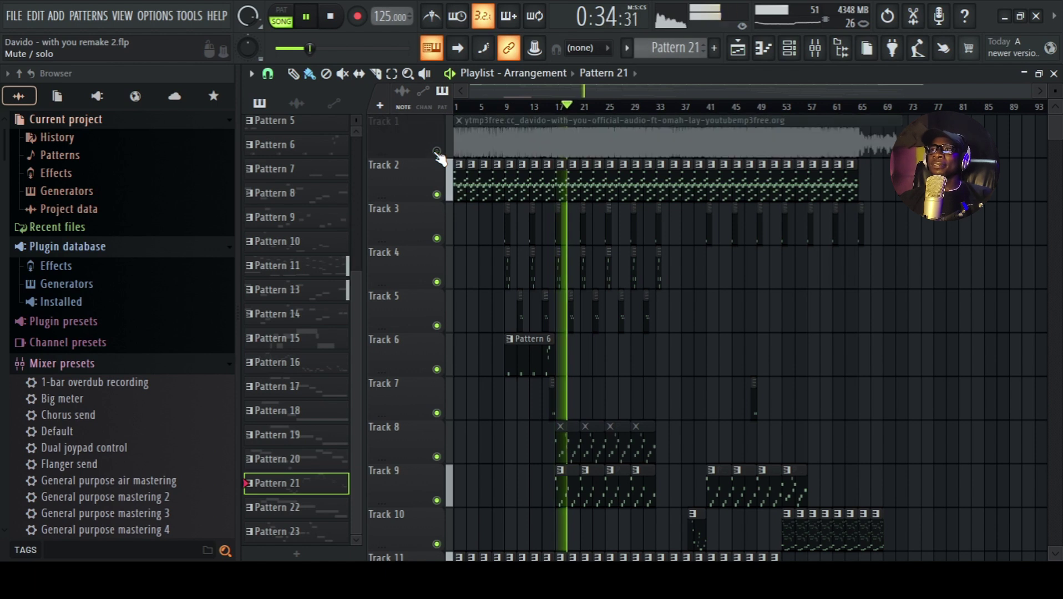
left_click(437, 151)
left_click(437, 151)
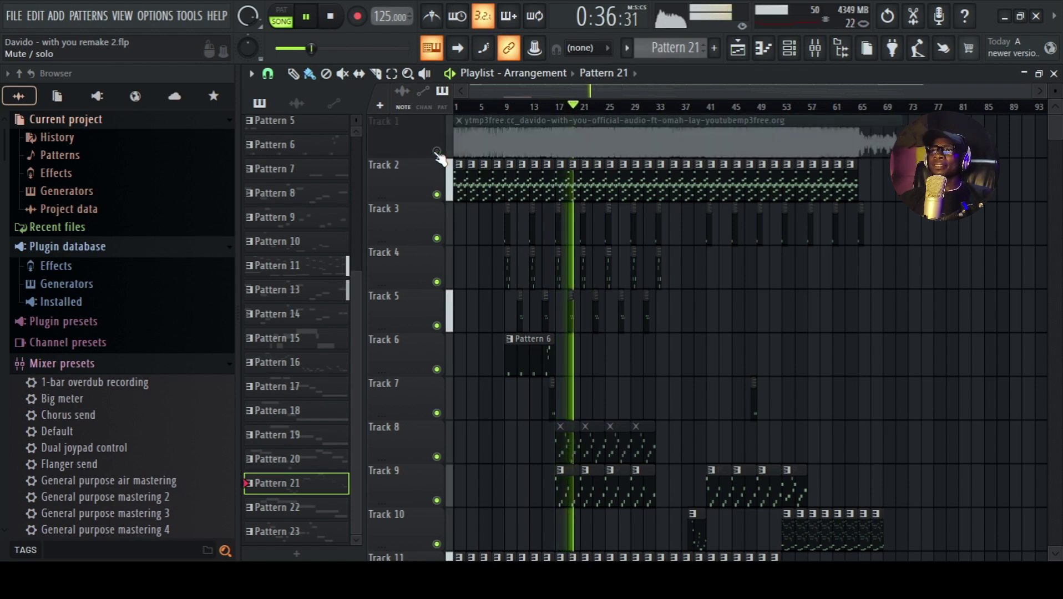
left_click(437, 152)
left_click(437, 151)
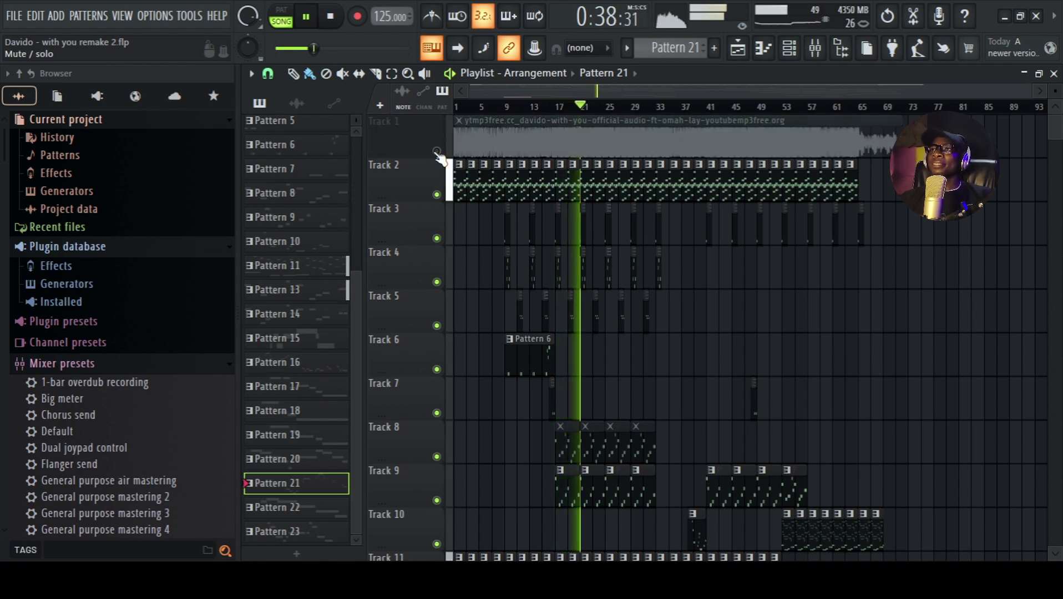
left_click(436, 152)
left_click(437, 152)
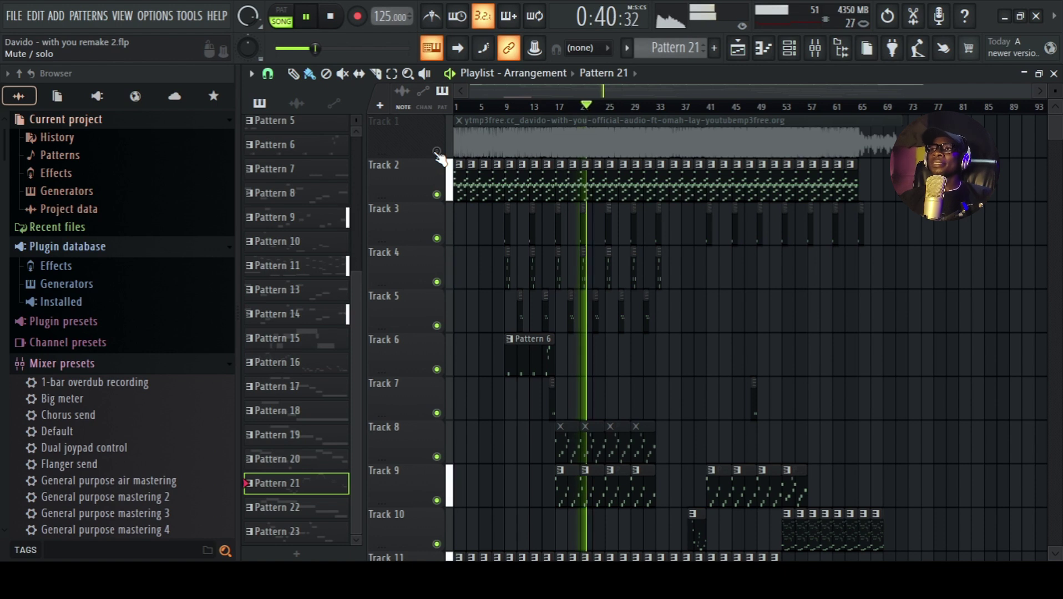
left_click(436, 151)
left_click(436, 151)
left_click(437, 152)
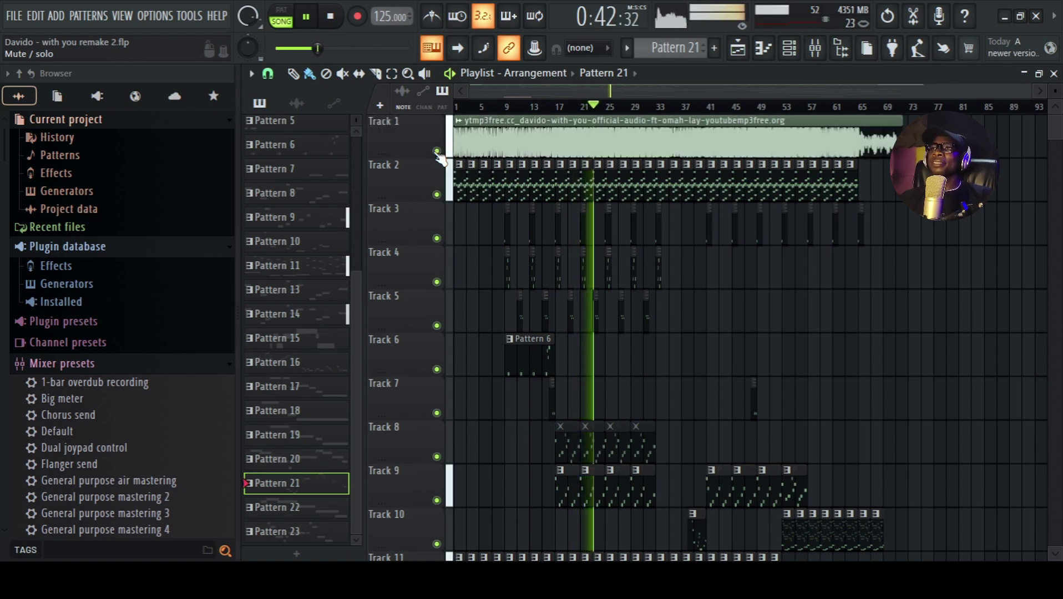
left_click(437, 151)
left_click(437, 152)
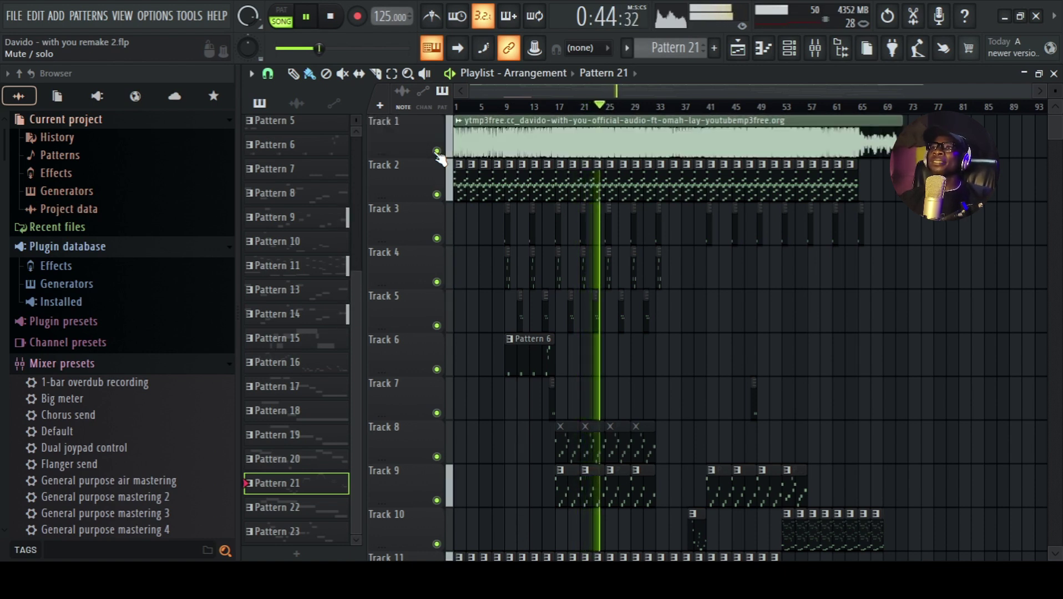
left_click(436, 152)
left_click(437, 152)
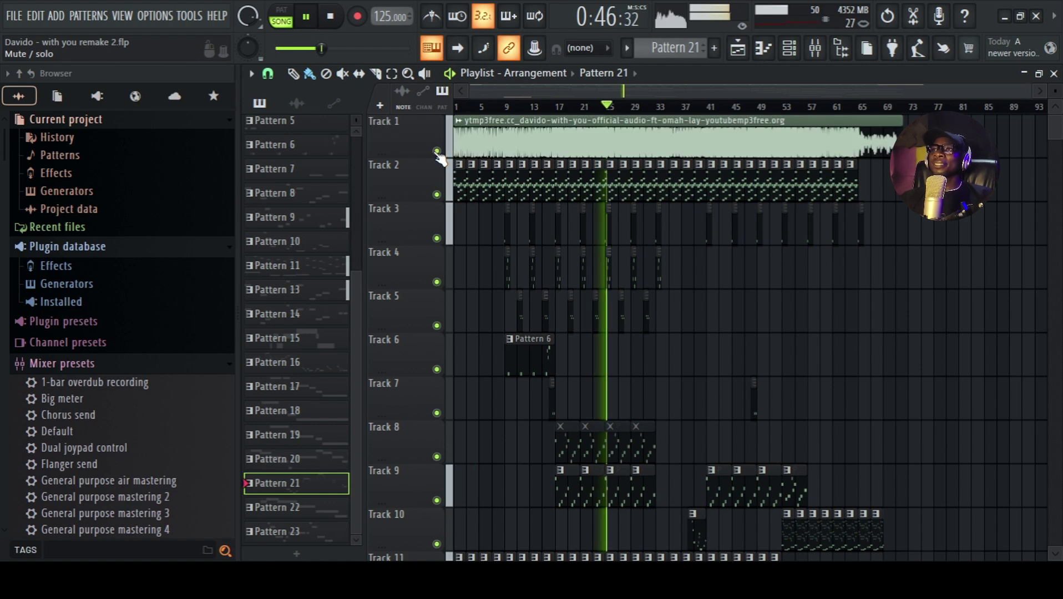
left_click(437, 151)
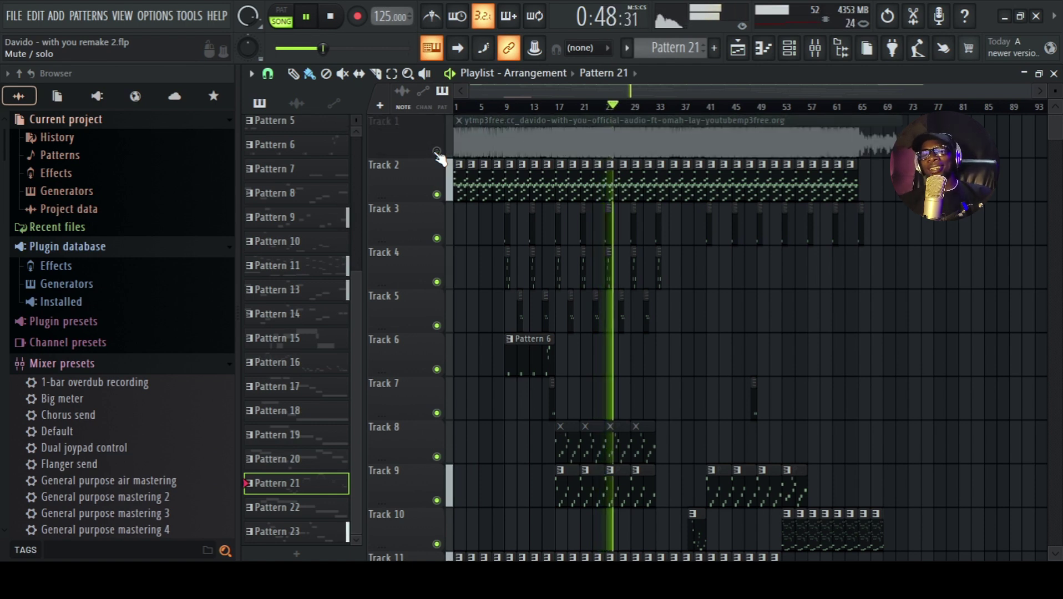